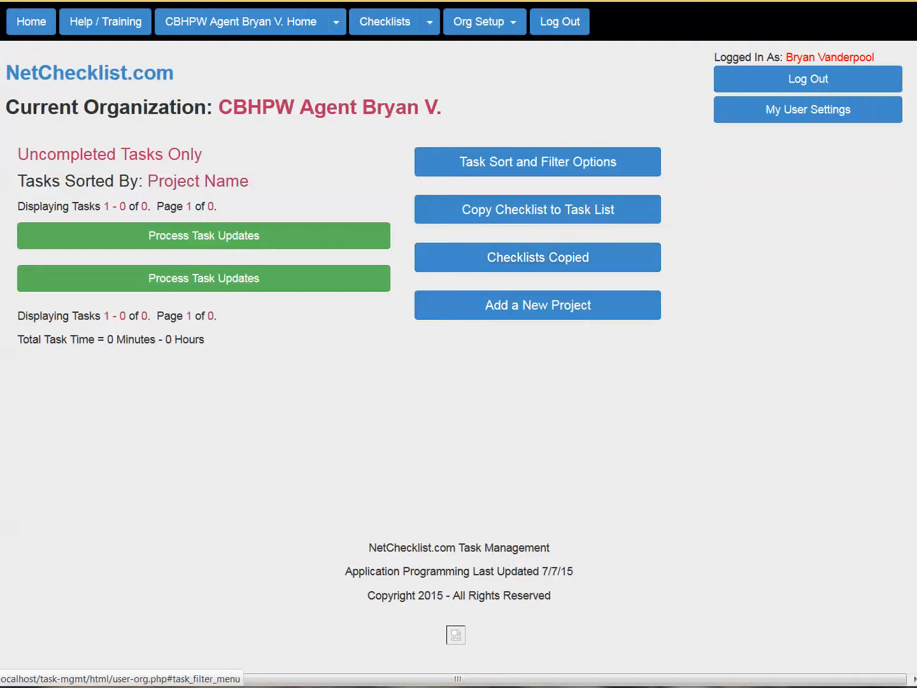
Open the shared checklist "List Side - Pending" and review its tasks, dependencies and user assignments.
left_click(382, 27)
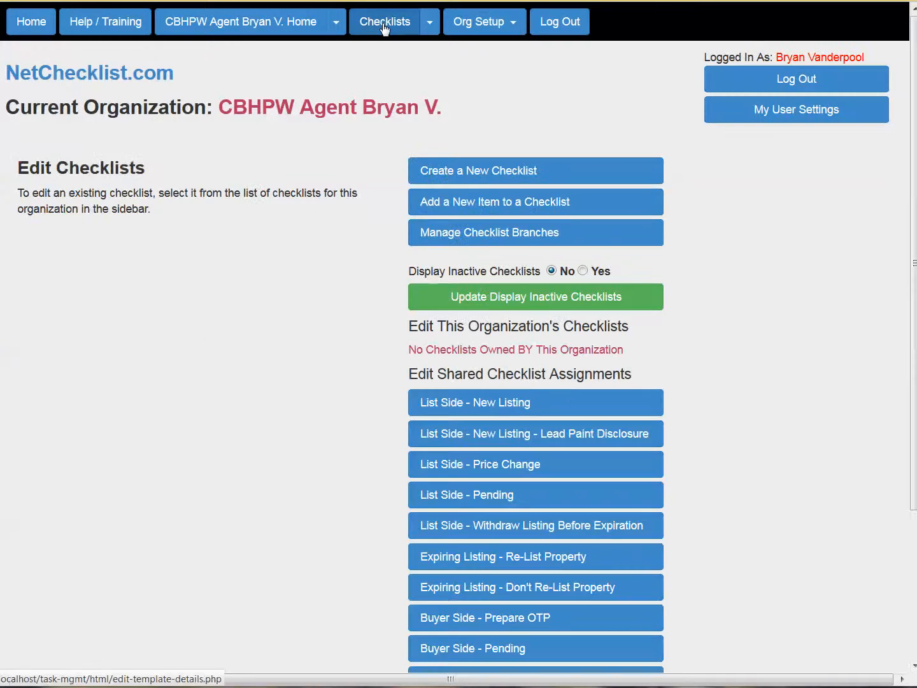
left_click(476, 499)
scroll(344, 503, "down", 20)
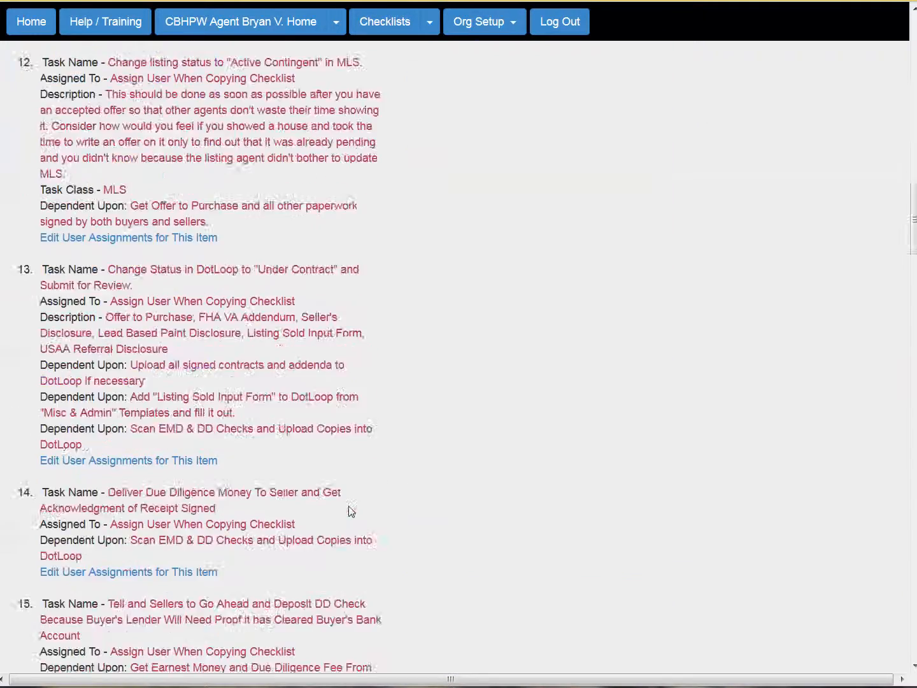
scroll(350, 512, "down", 20)
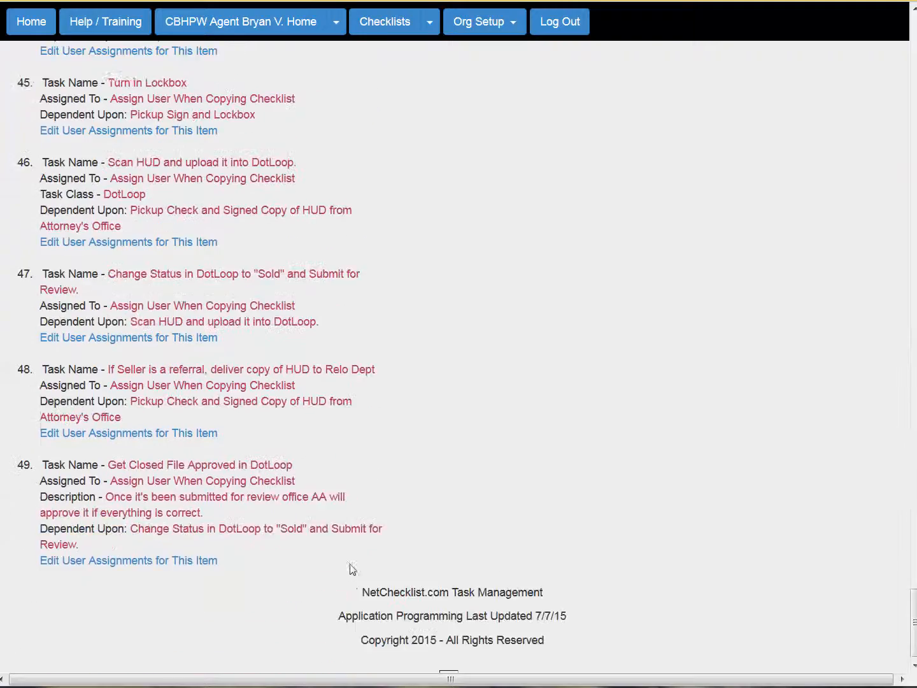
scroll(351, 570, "down", 1)
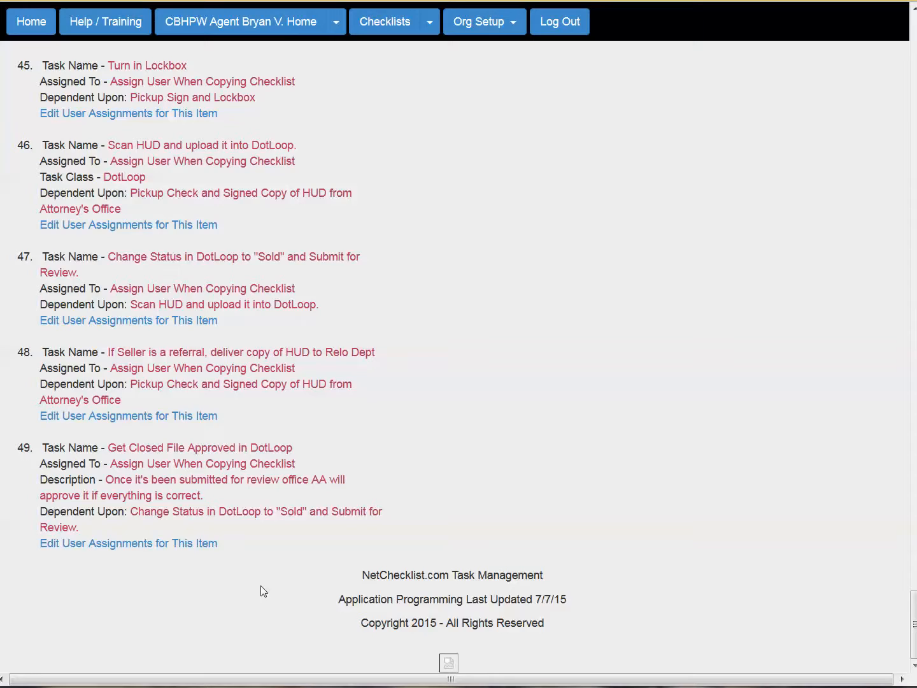
scroll(472, 376, "up", 5)
scroll(472, 376, "up", 20)
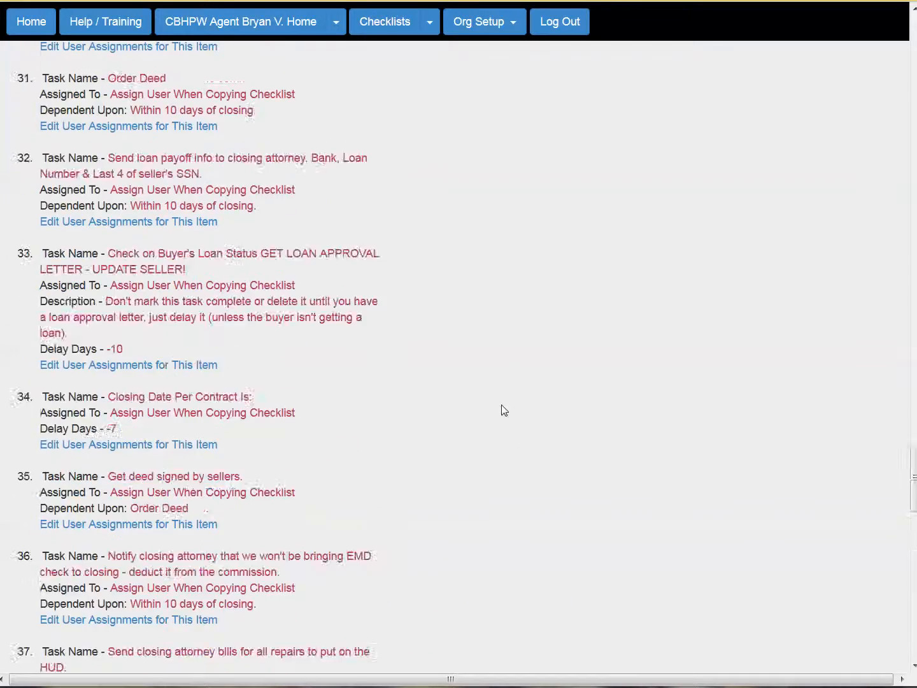
scroll(473, 360, "up", 10)
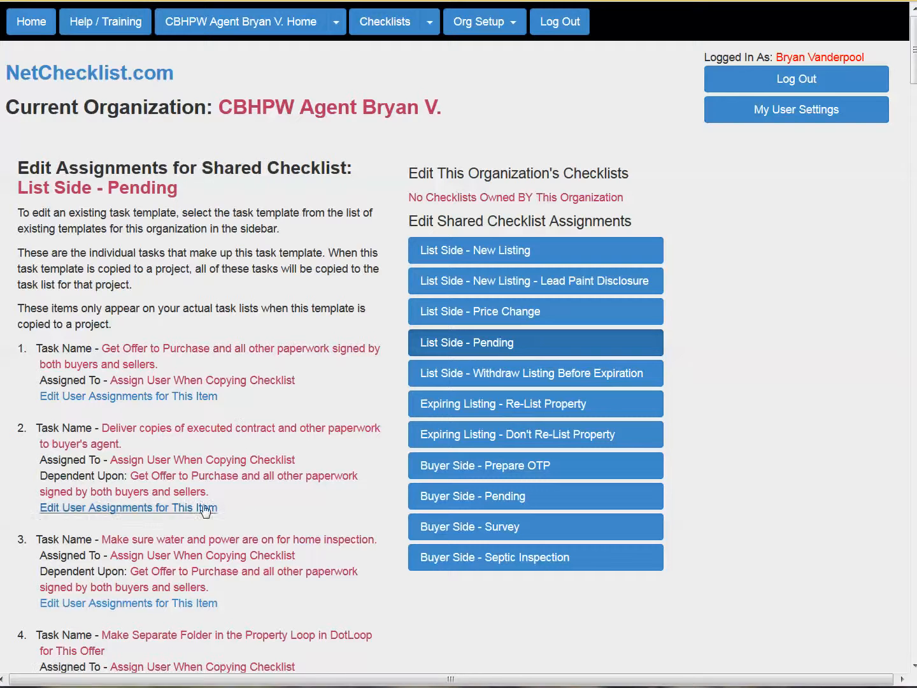
mouse_move(207, 686)
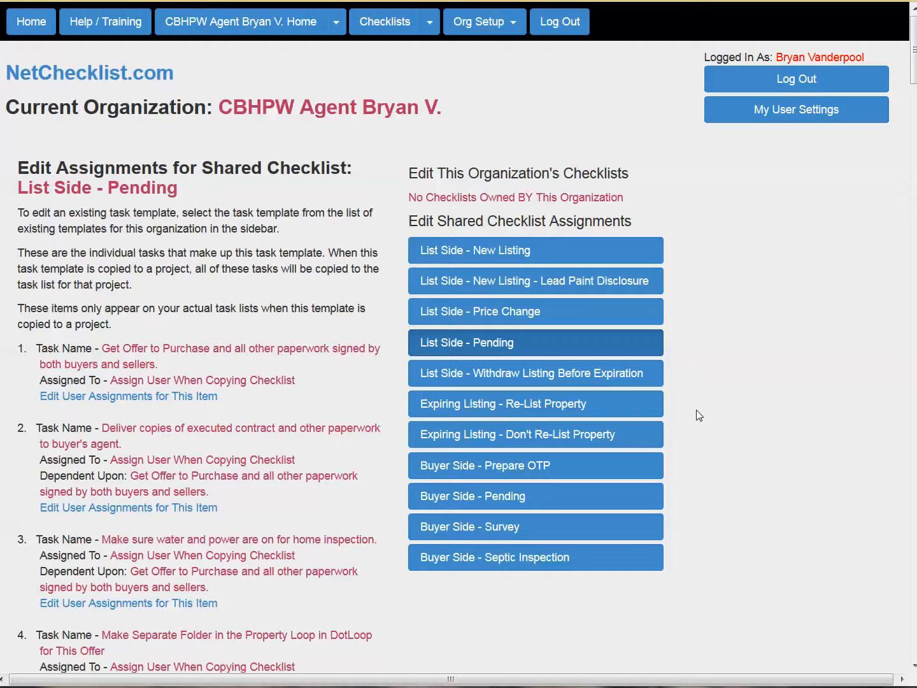
Start copying the shared "List Side - Pending" checklist to the task list and choose the property's project as its destination.
left_click(254, 27)
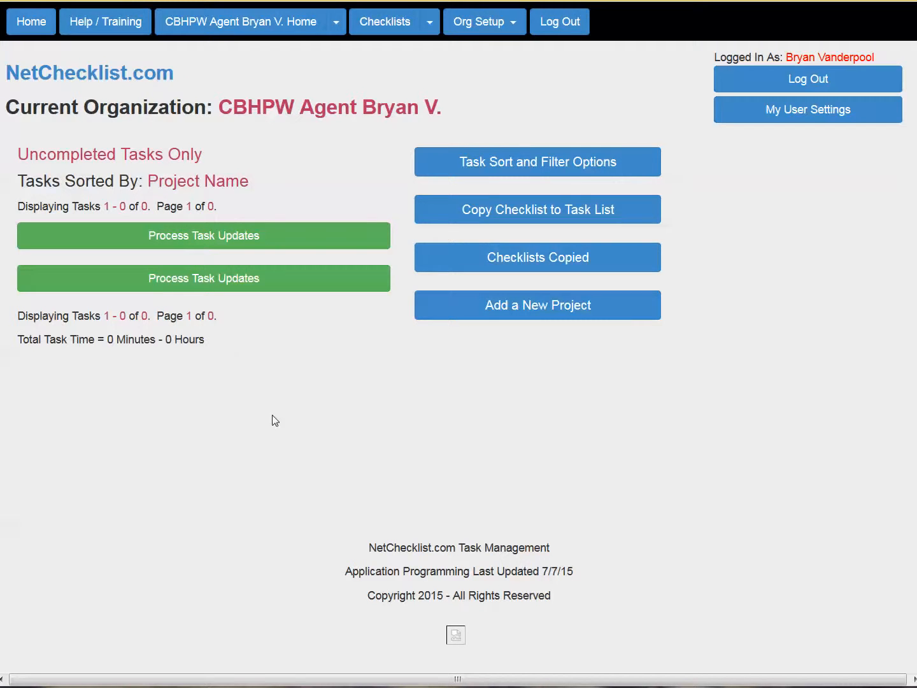
left_click(523, 211)
left_click(525, 212)
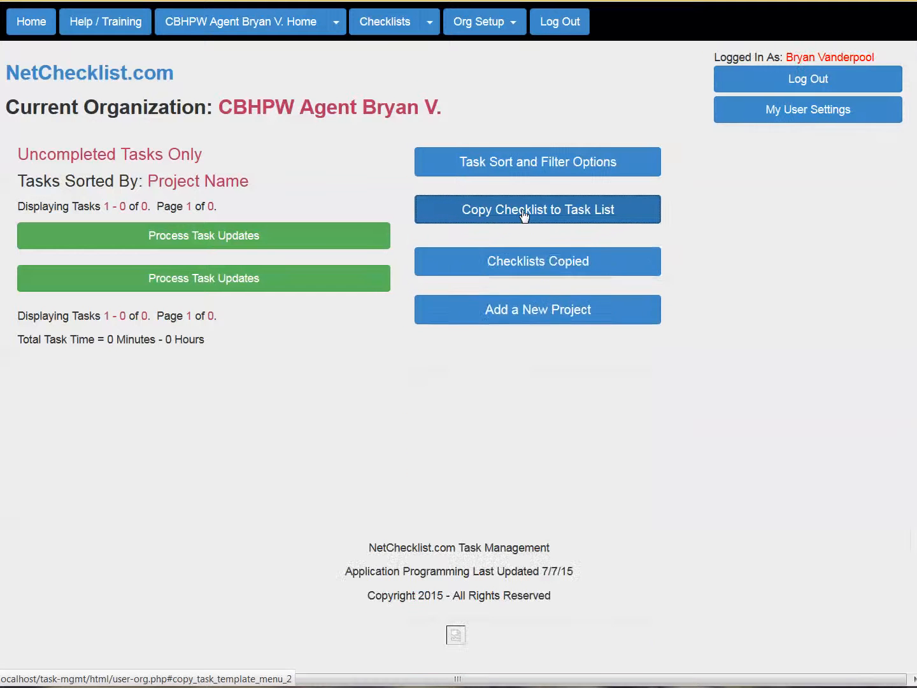
left_click(524, 211)
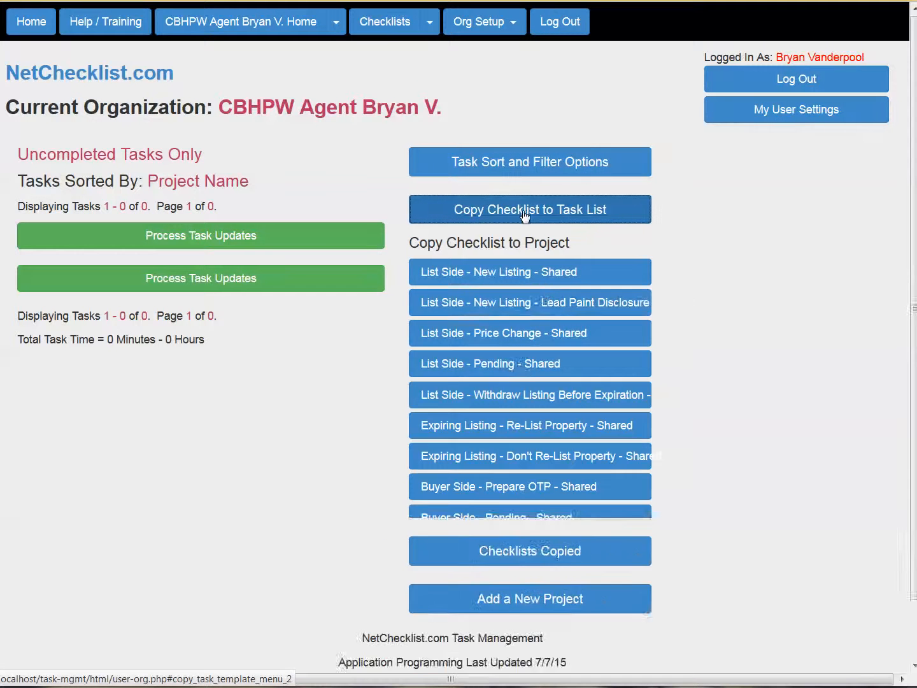
left_click(495, 367)
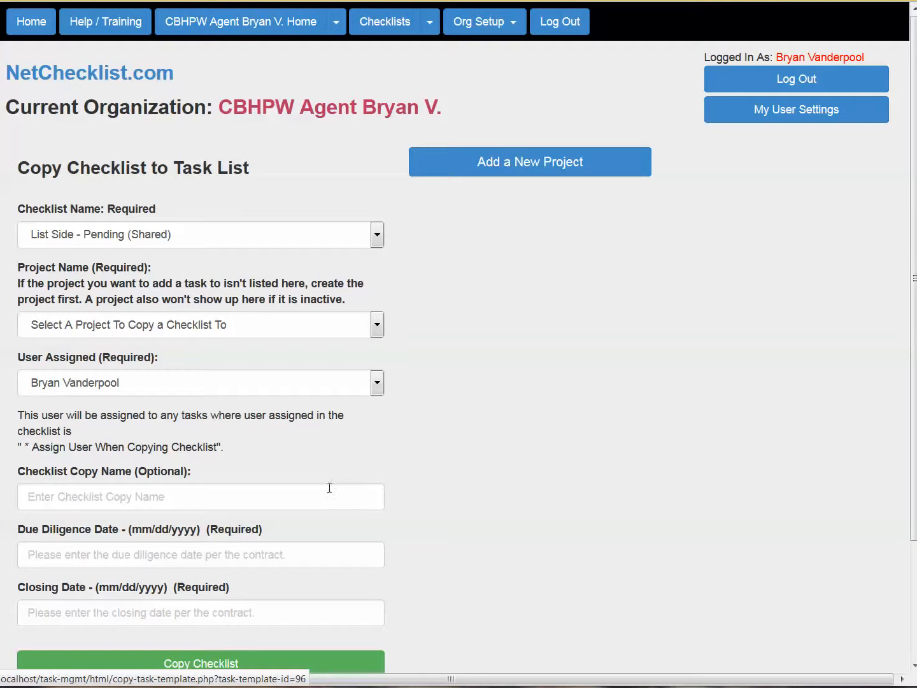
left_click(121, 327)
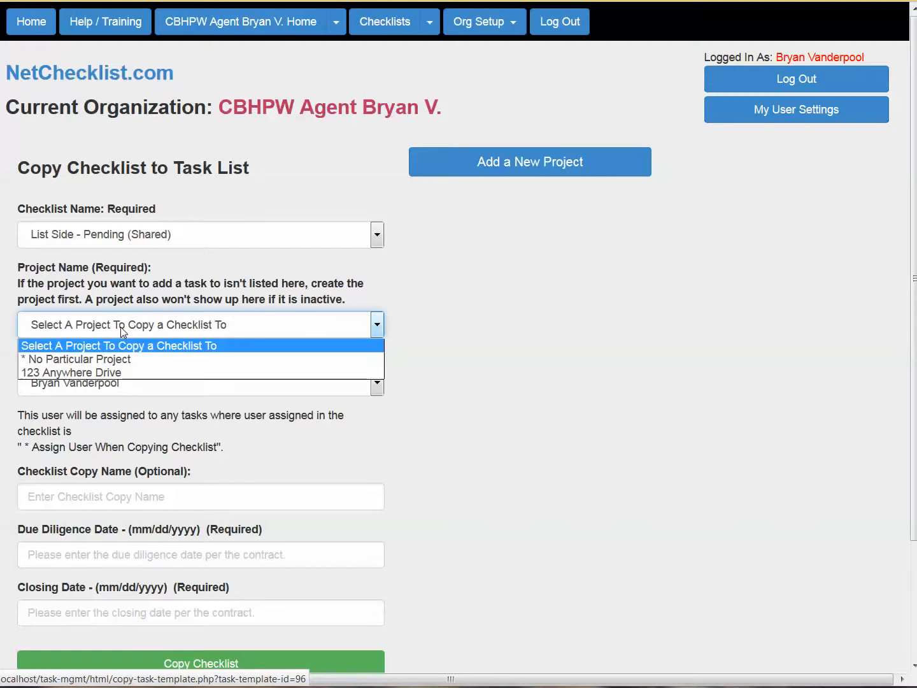
left_click(115, 373)
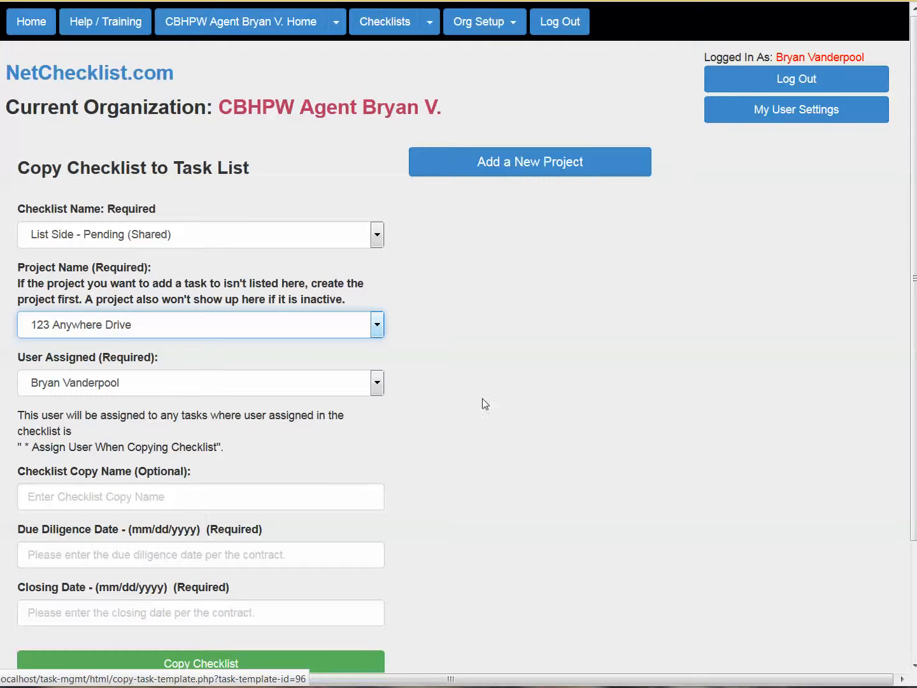
Set the due diligence date to 08/15/2015 and the closing date to 08/31/2015, and copy the checklist.
scroll(514, 458, "down", 3)
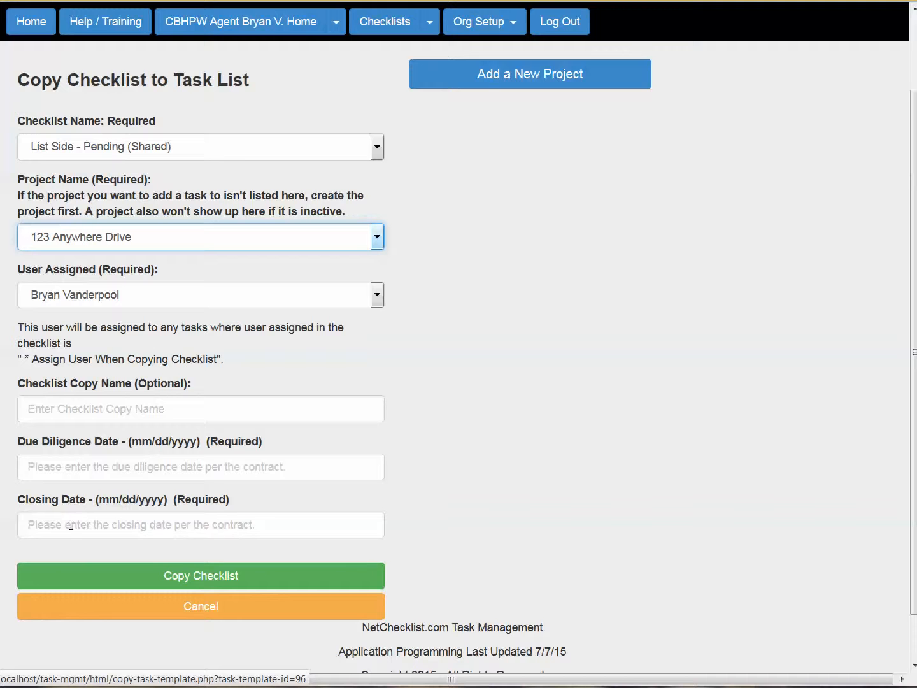
left_click(139, 469)
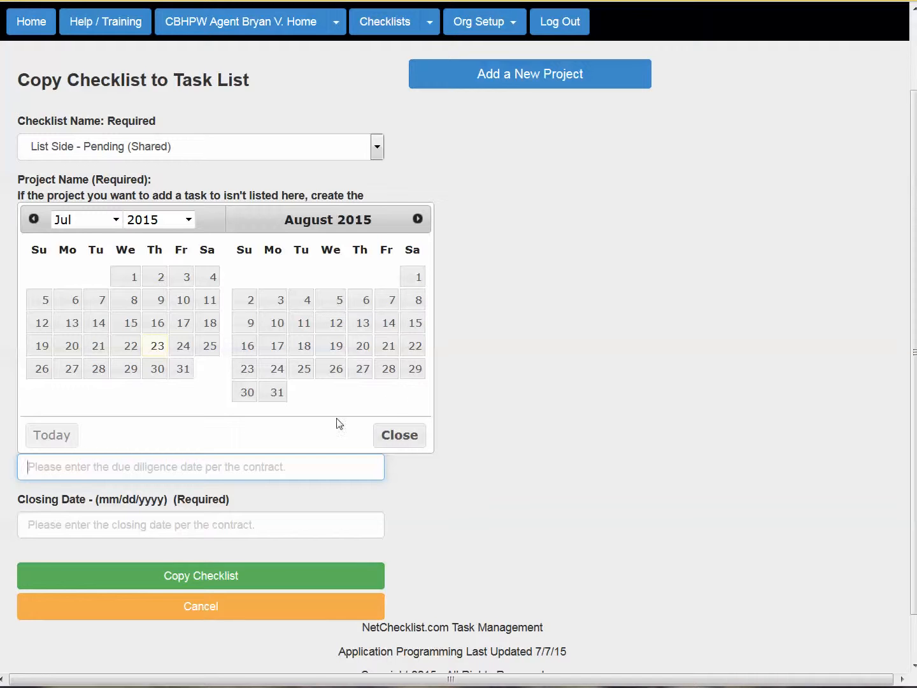
left_click(414, 324)
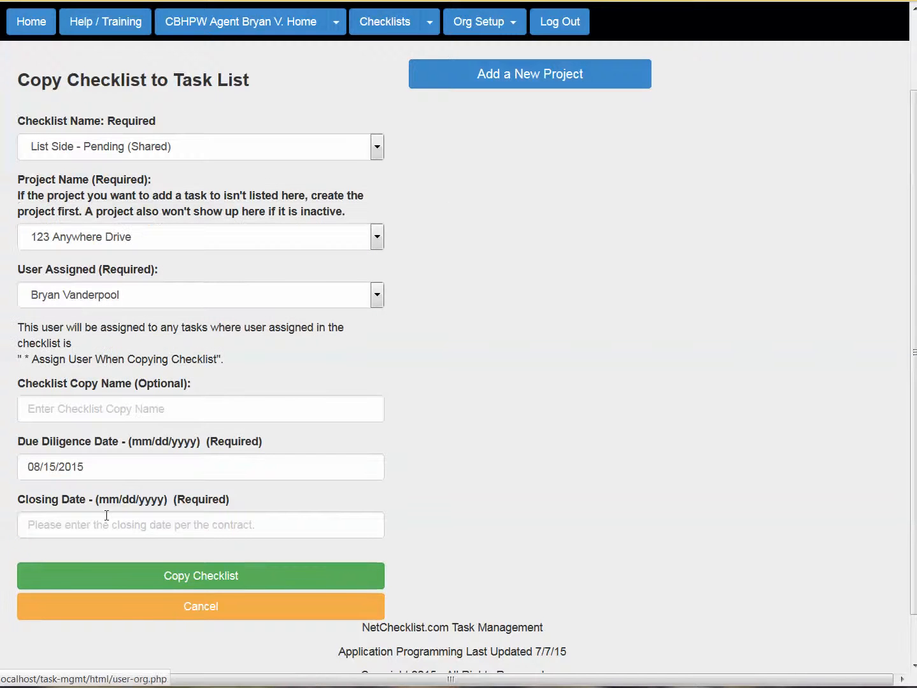
left_click(166, 529)
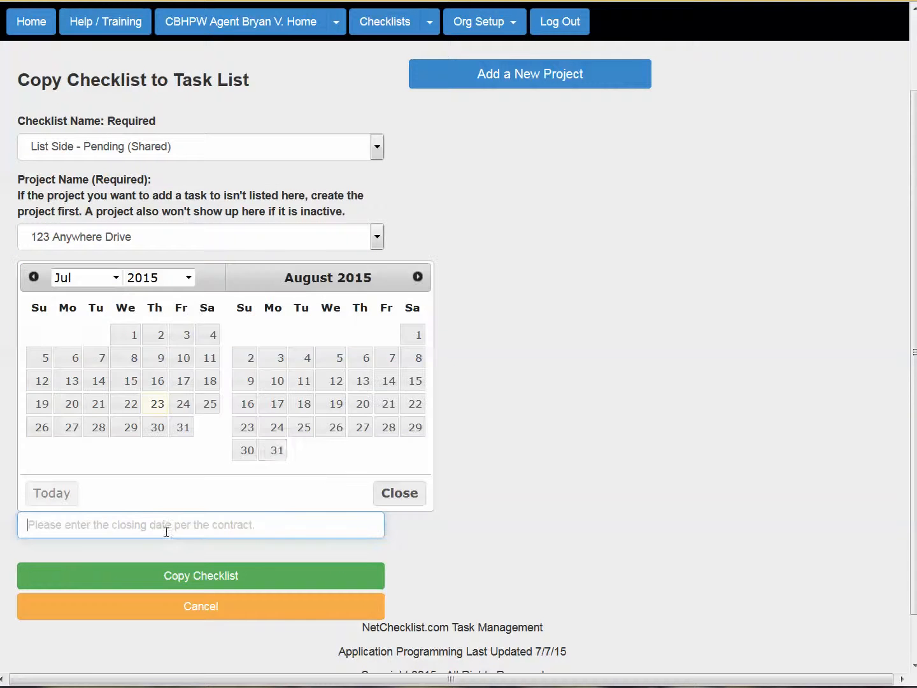
left_click(278, 450)
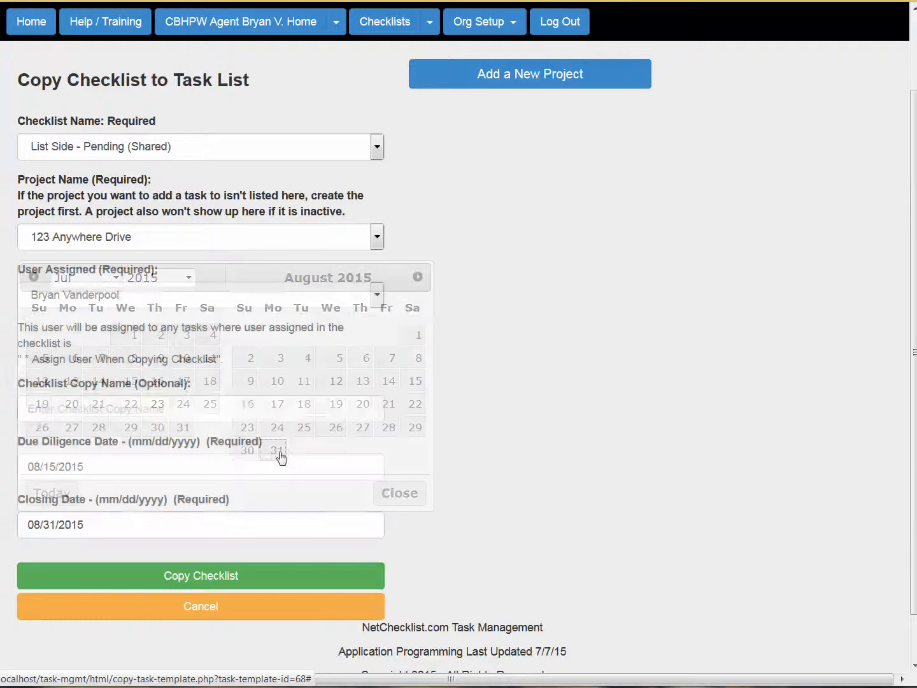
left_click(195, 577)
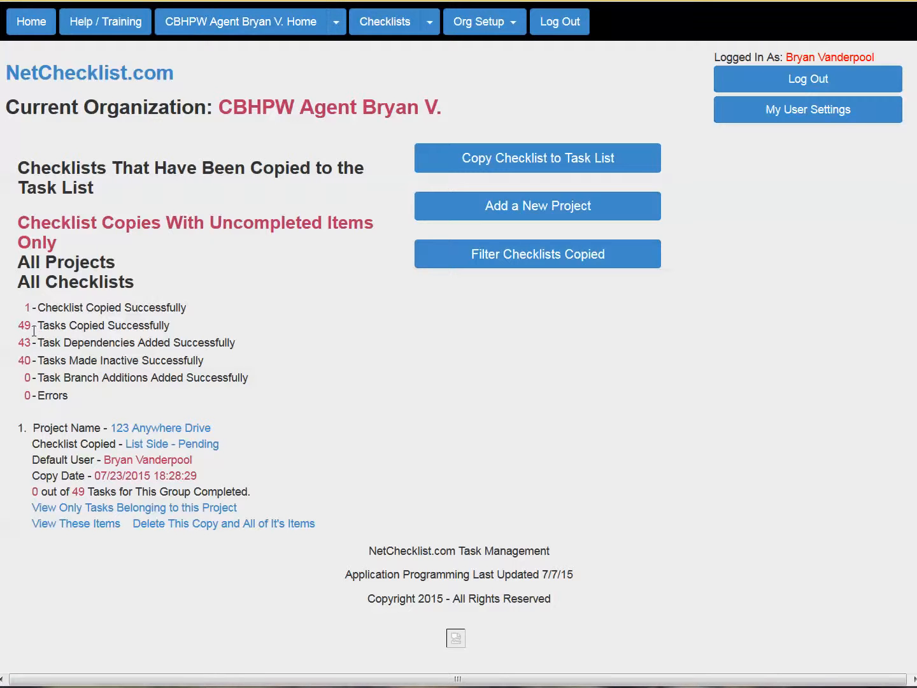
Mark the signed Offer to Purchase, separate DotLoop folder, and earnest money collection tasks complete in the organization's task list and process the updates.
left_click(247, 26)
scroll(409, 460, "down", 8)
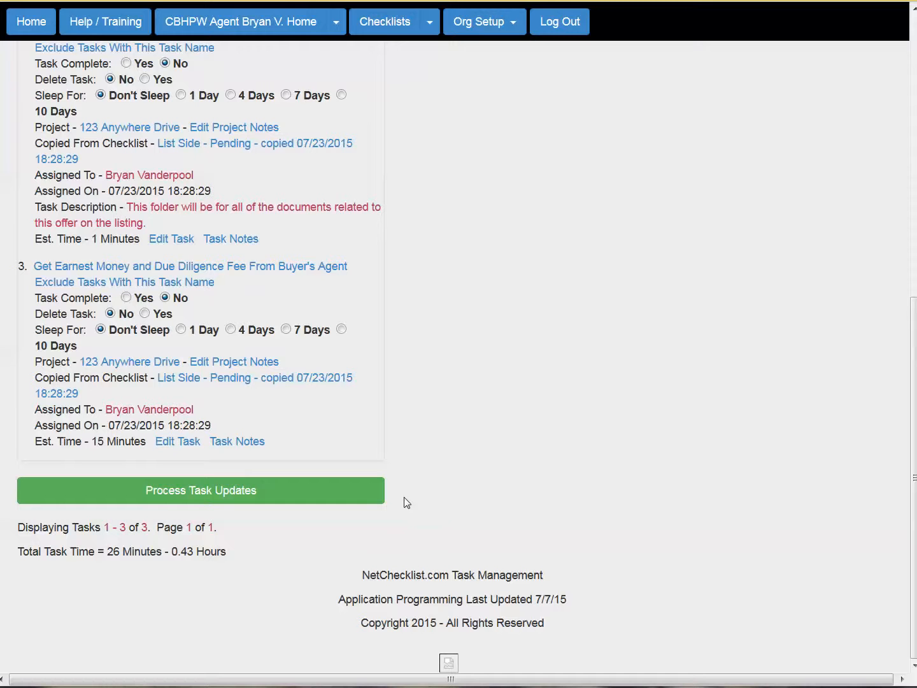
scroll(369, 430, "up", 6)
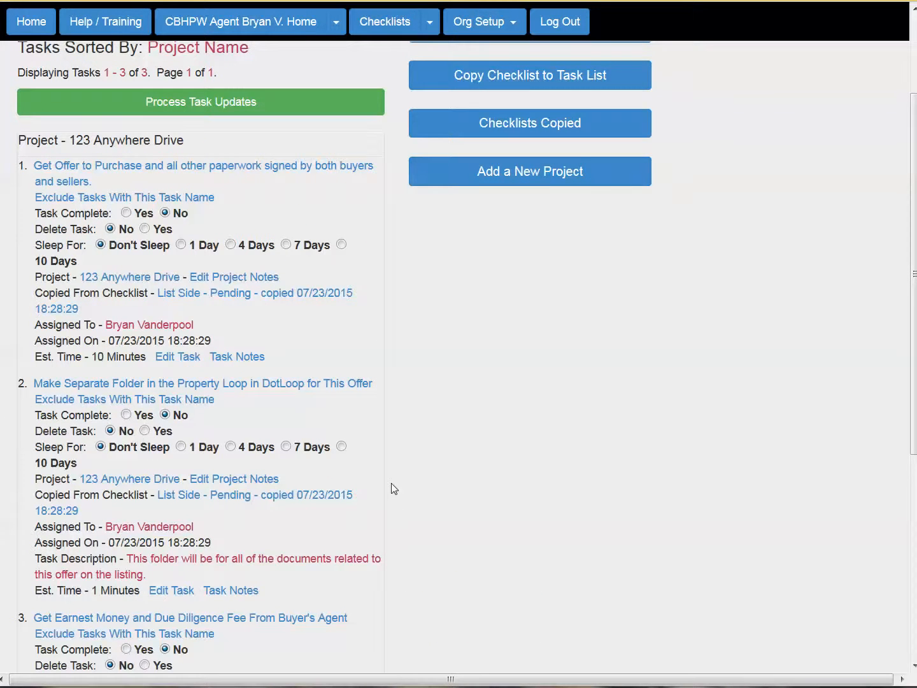
scroll(392, 488, "down", 1)
scroll(393, 488, "up", 1)
scroll(246, 405, "down", 2)
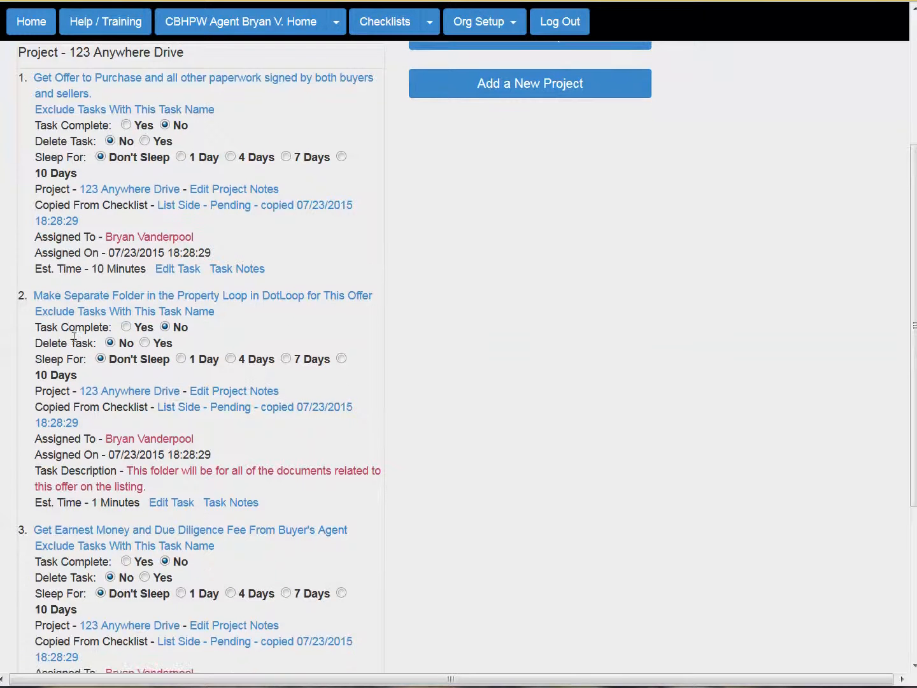
left_click(127, 327)
scroll(272, 417, "down", 5)
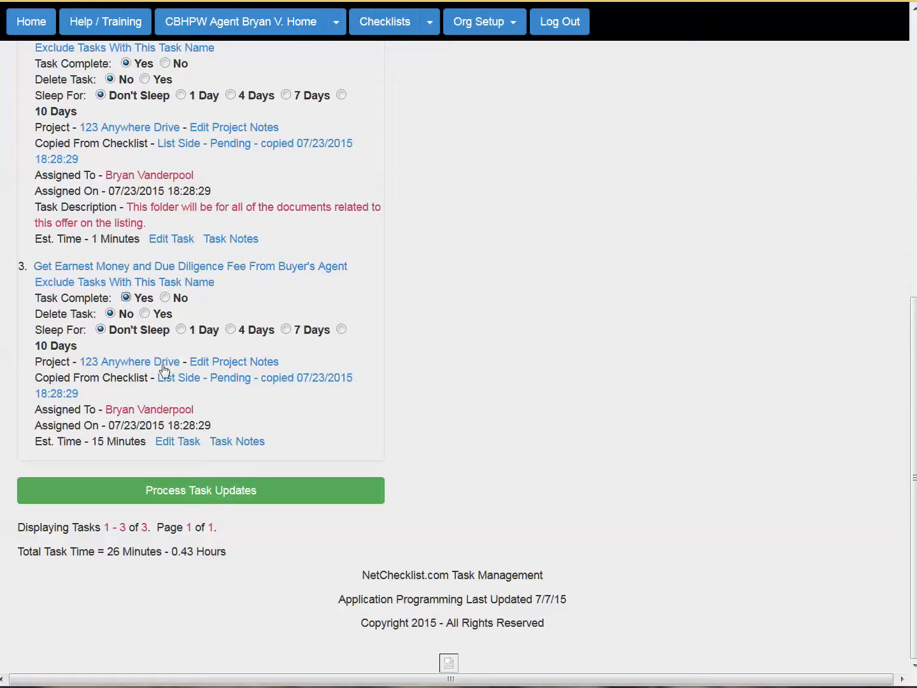
scroll(292, 427, "up", 6)
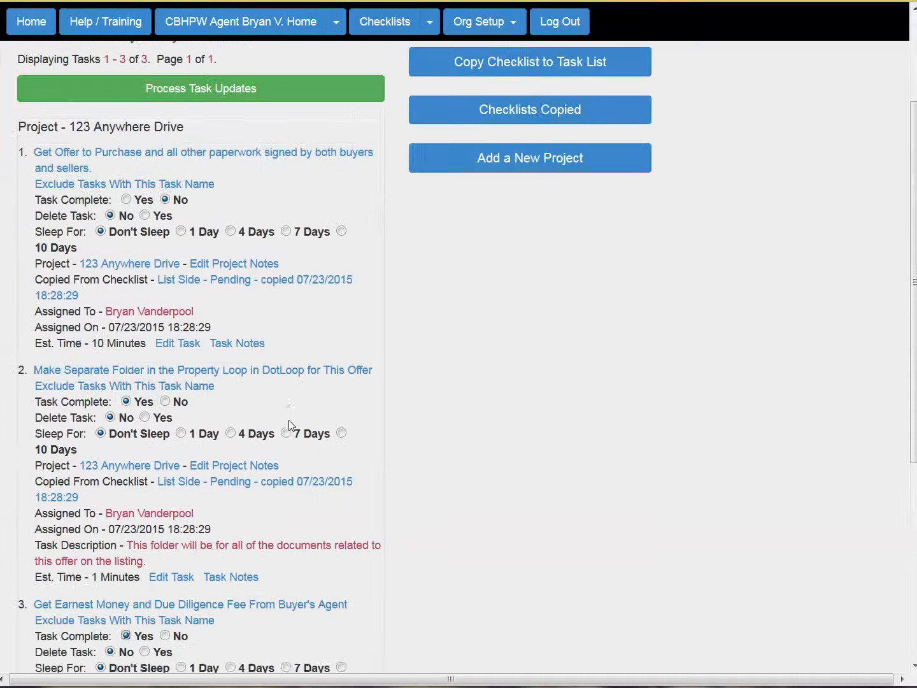
left_click(127, 213)
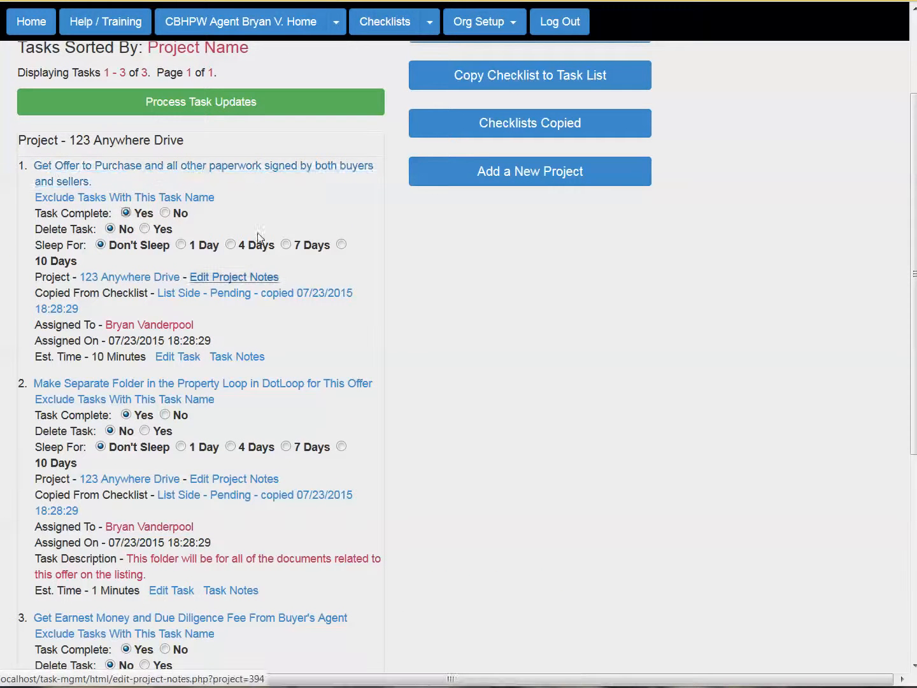
left_click(233, 108)
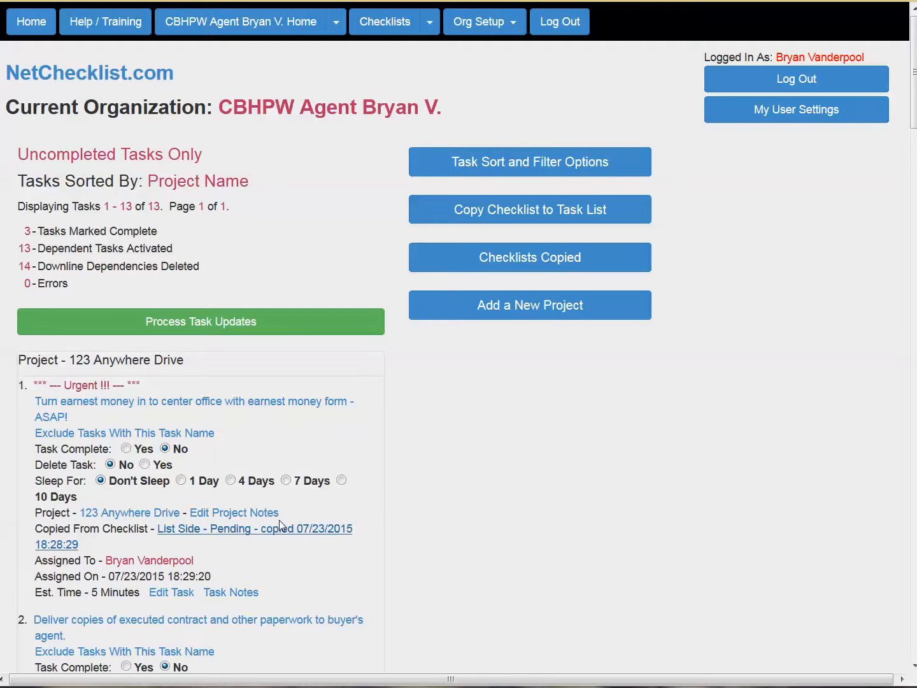
Mark the urgent task of turning in the earnest money and the task of delivering contract copies to the buyer's agent complete.
scroll(336, 514, "down", 3)
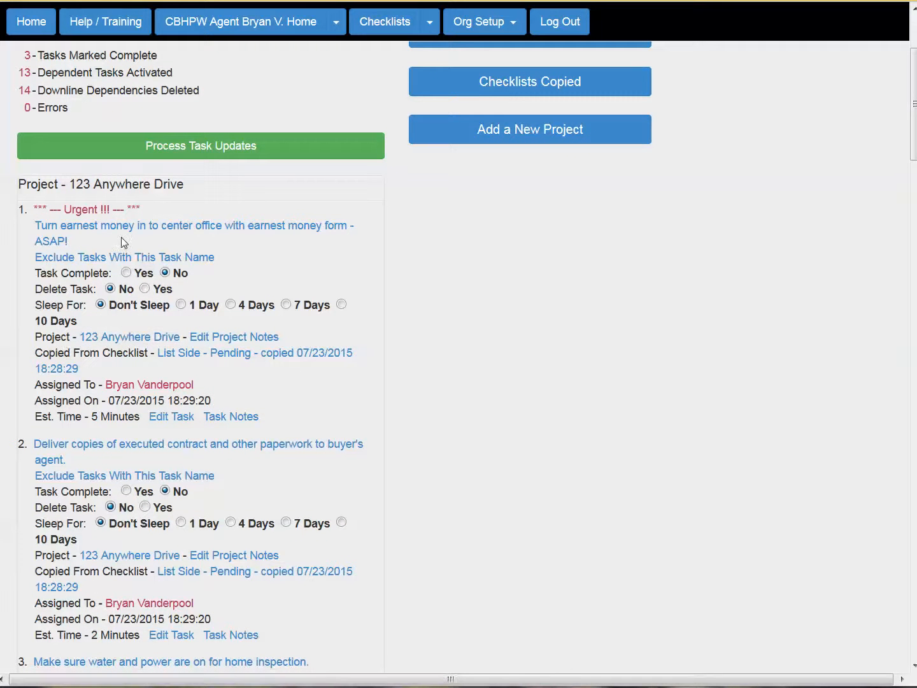
left_click(127, 273)
scroll(152, 381, "down", 4)
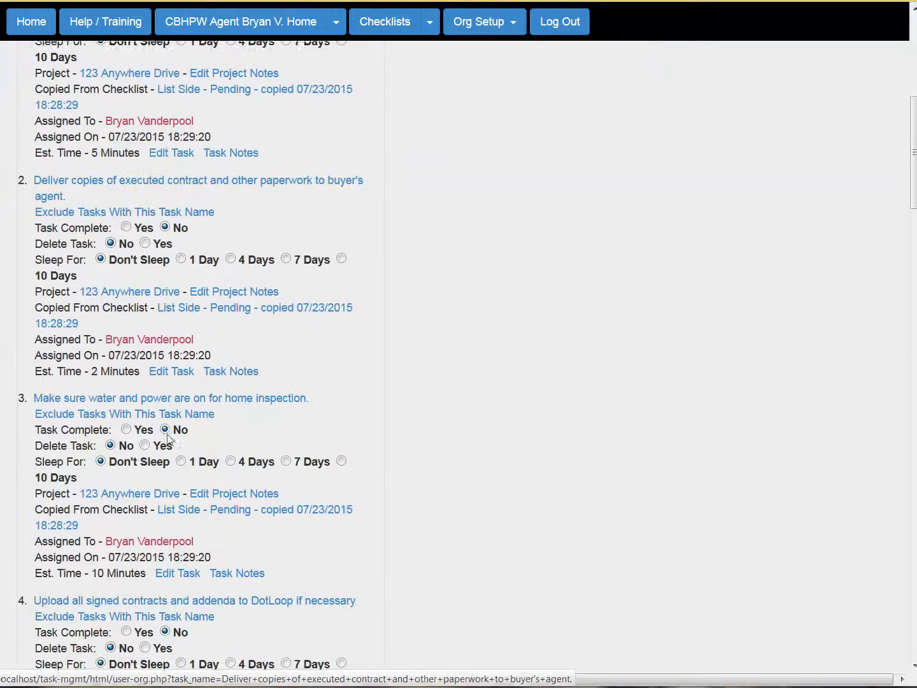
scroll(152, 386, "up", 1)
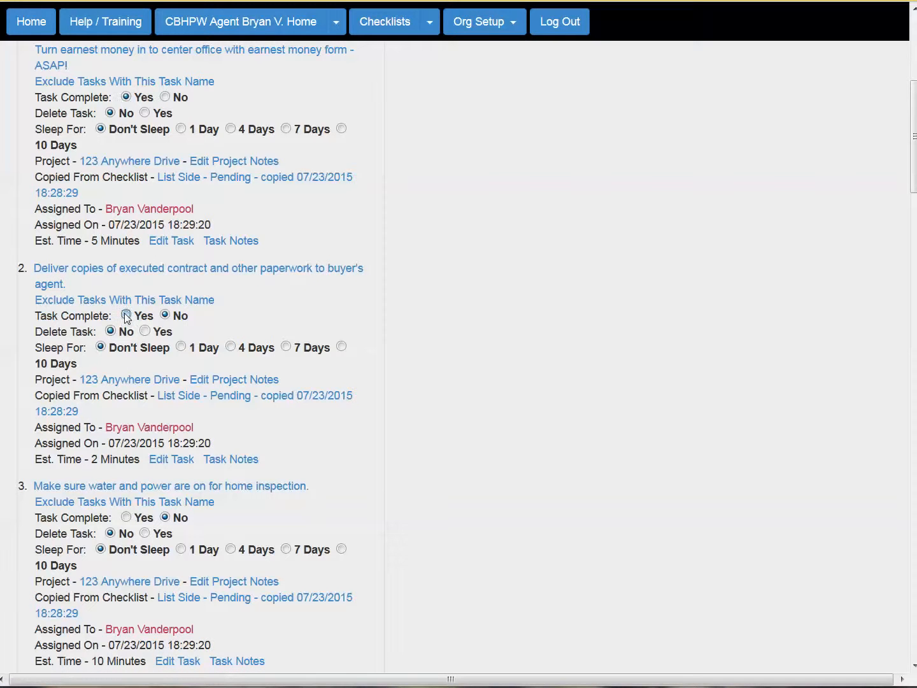
scroll(202, 443, "down", 3)
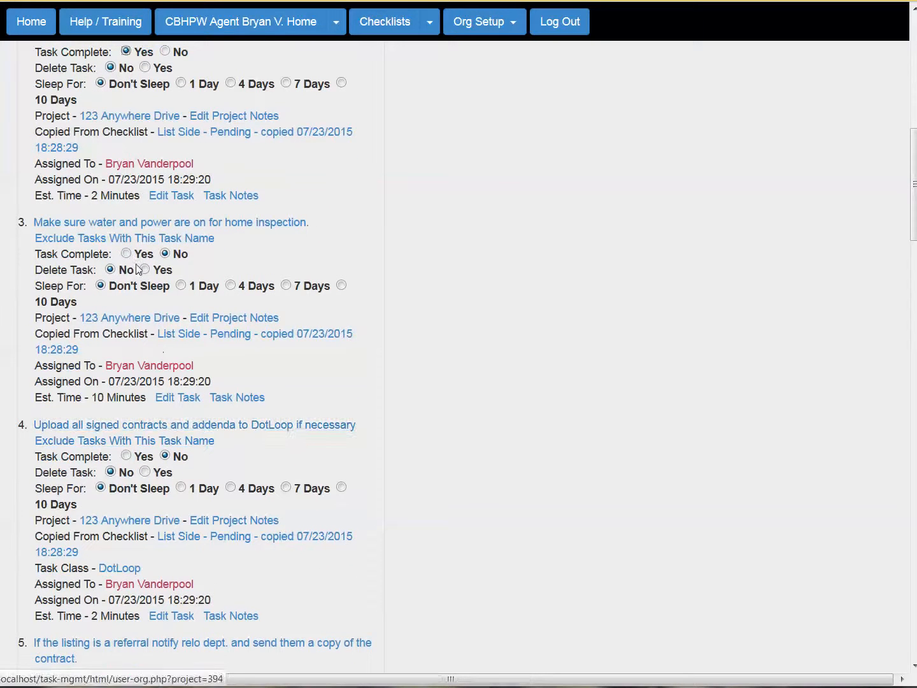
Mark the tasks for inspection water and power, uploading signed contracts to DotLoop, and notifying the relo dept. complete.
left_click(126, 255)
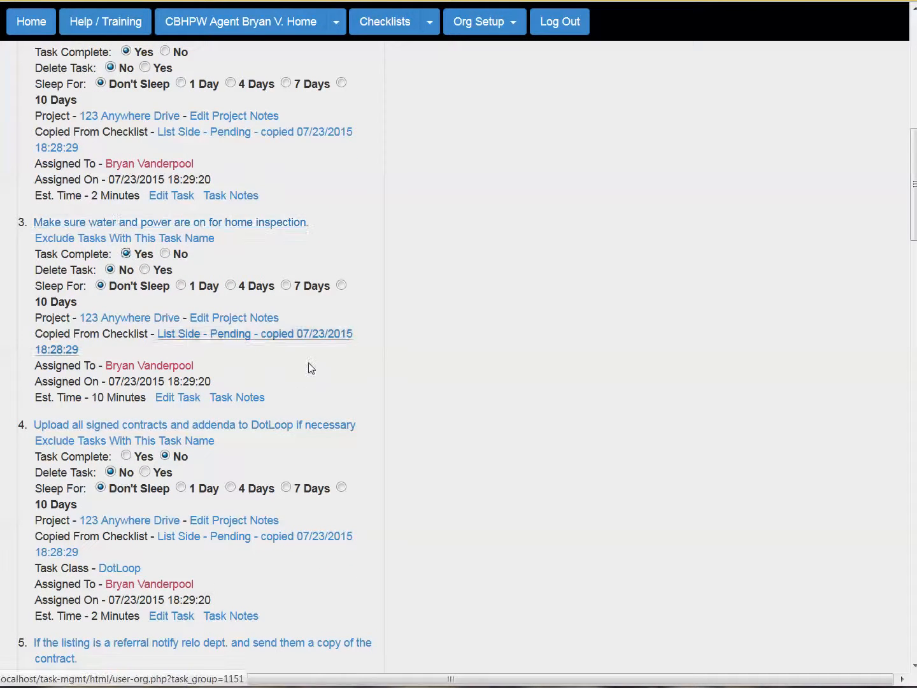
scroll(302, 370, "down", 2)
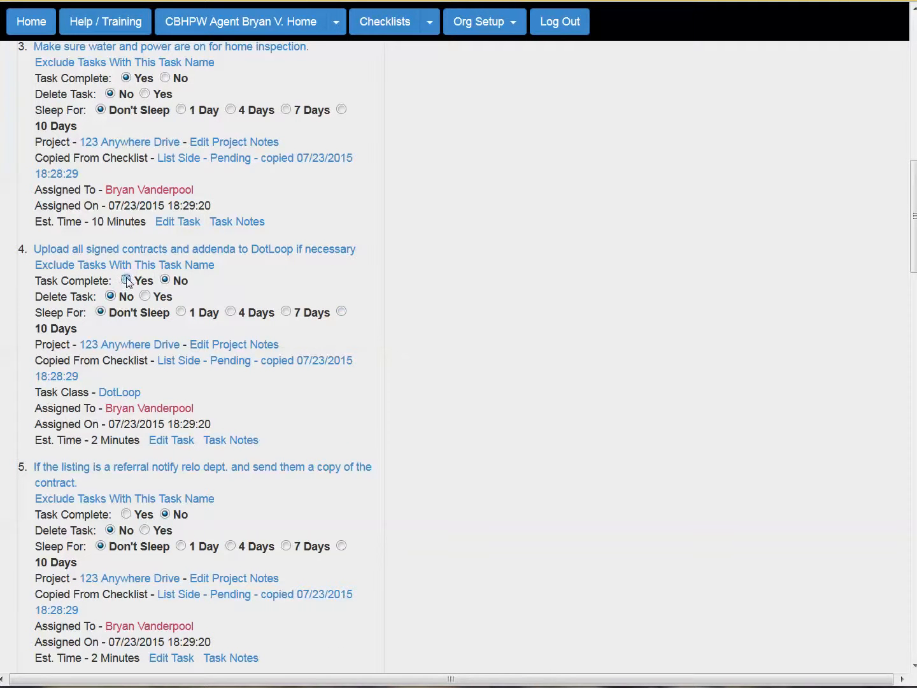
scroll(192, 369, "down", 2)
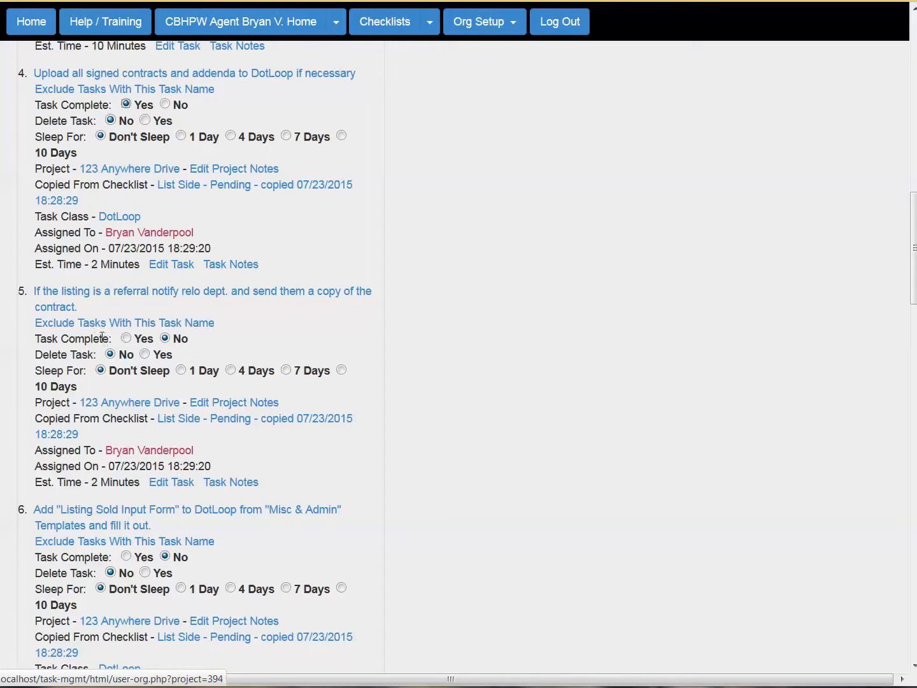
left_click(126, 338)
scroll(287, 390, "down", 2)
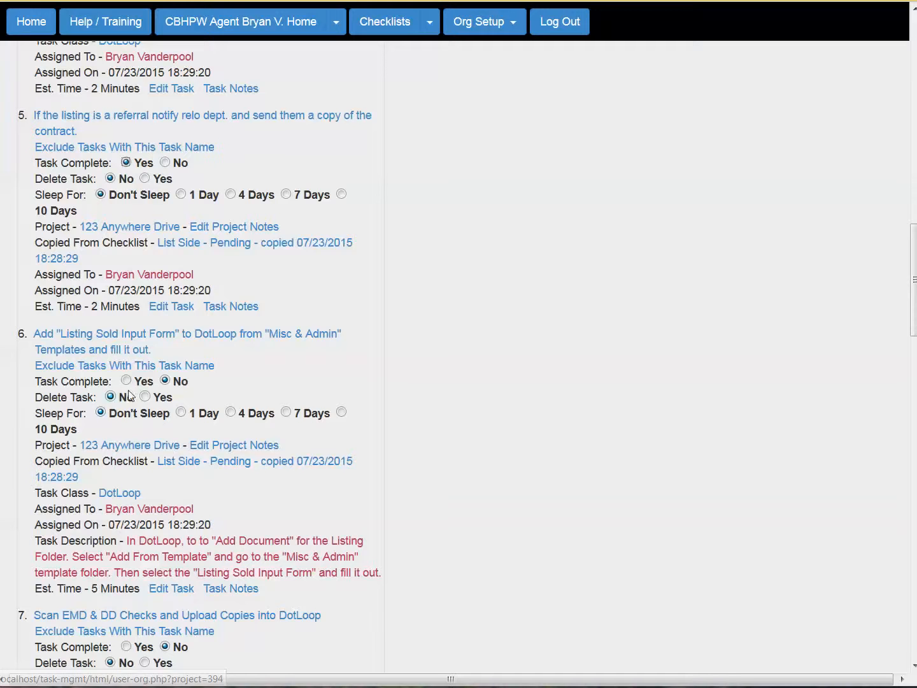
Mark the EMD and DD check scanning, contract copies to sellers, and "Active Contingent" MLS status tasks complete, skipping the "Listing Sold Input Form" task.
scroll(199, 416, "down", 4)
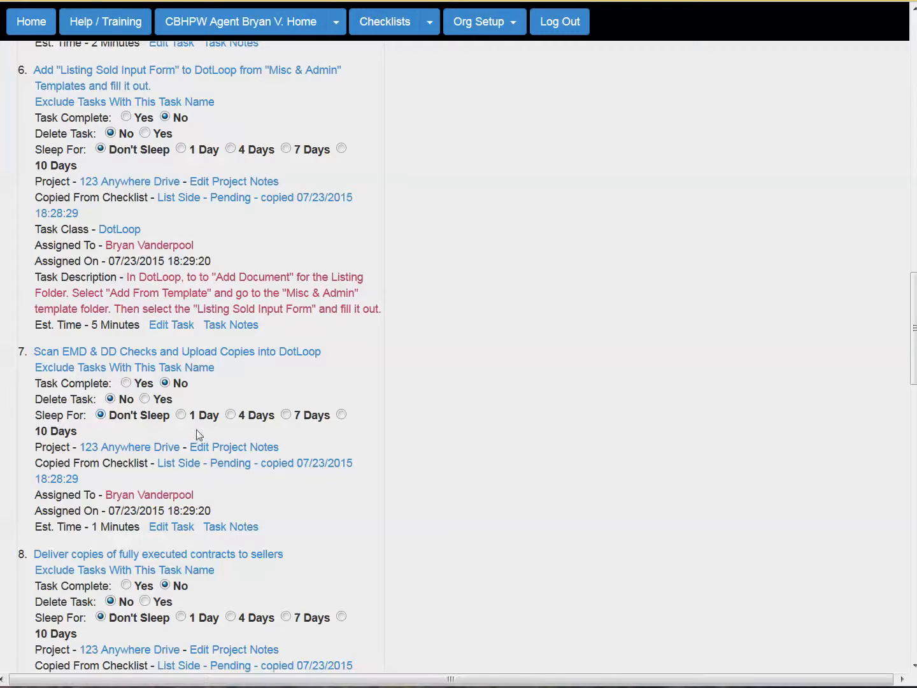
scroll(187, 399, "down", 4)
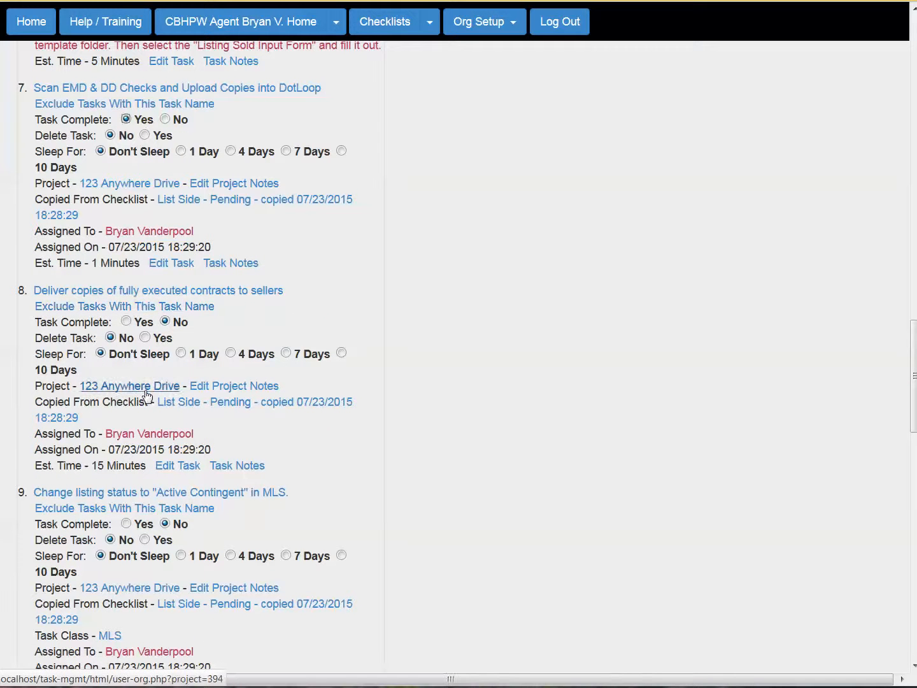
left_click(127, 321)
scroll(210, 358, "down", 3)
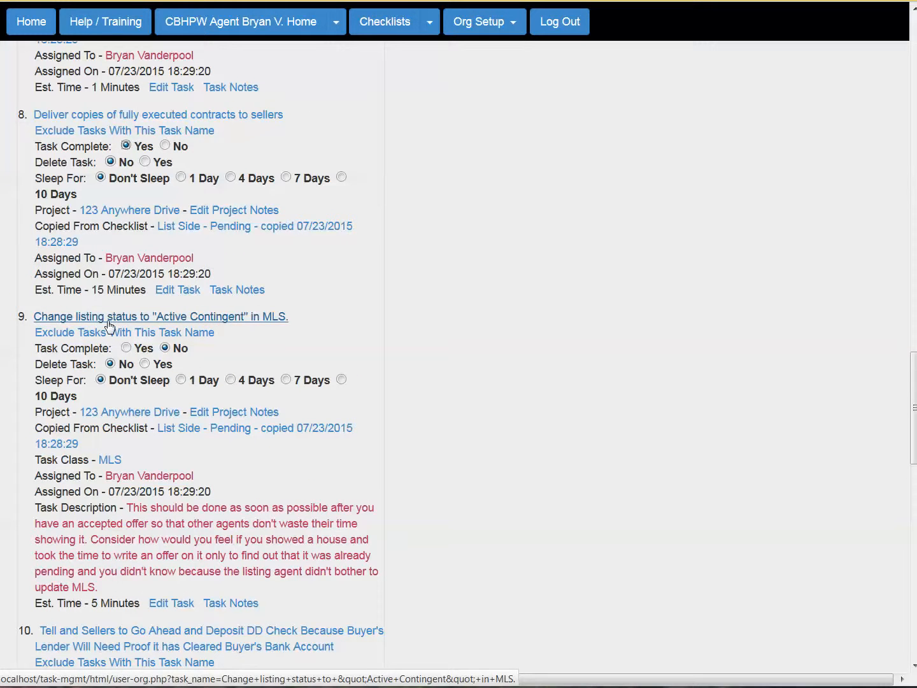
left_click(127, 348)
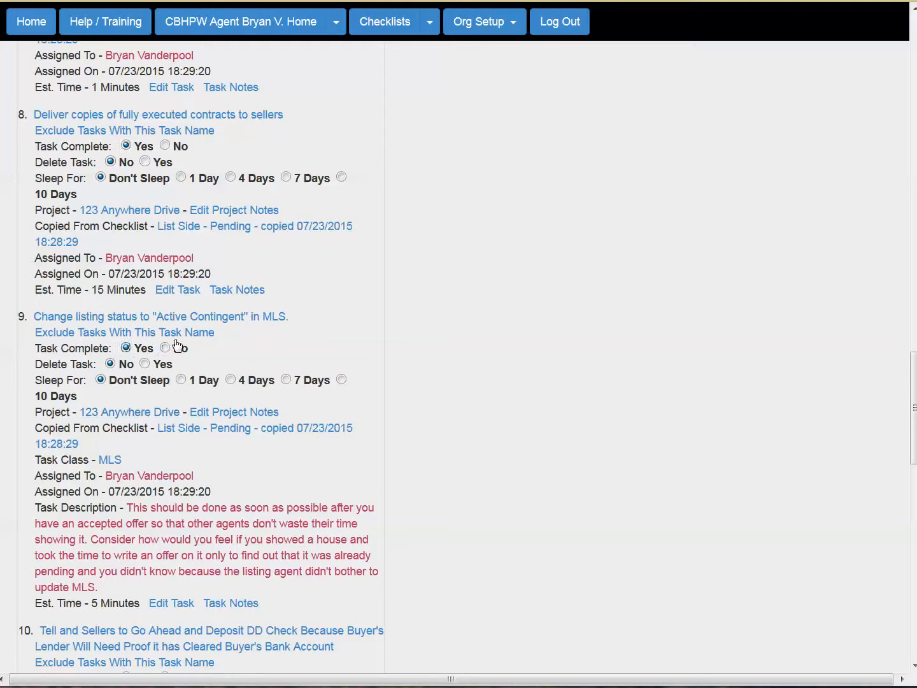
Mark the tasks for the sellers' DD check deposit, the hallway sale board, and the Contract Pending rider complete.
scroll(260, 354, "down", 6)
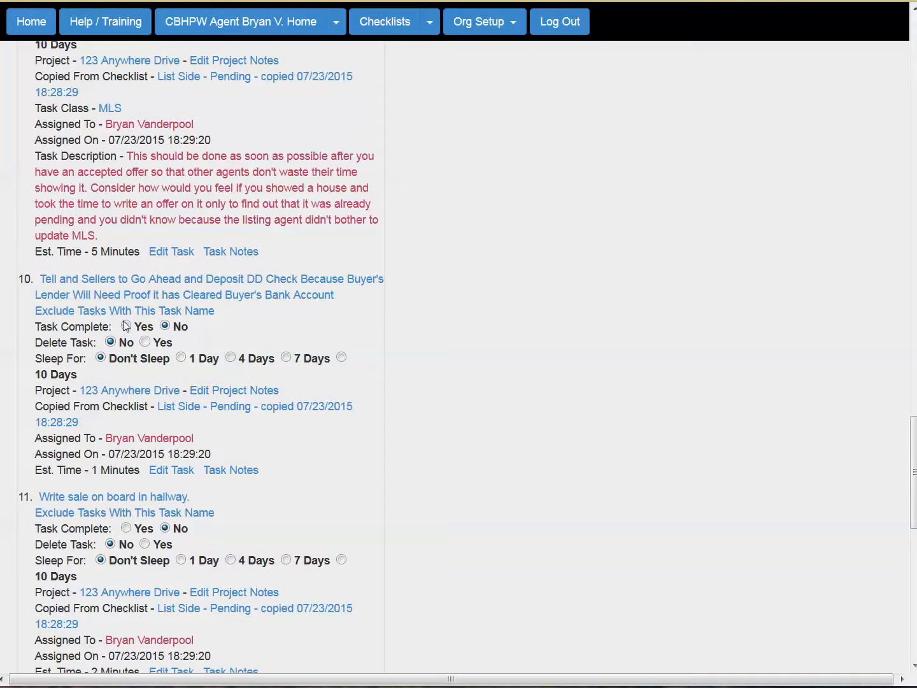
scroll(261, 372, "down", 5)
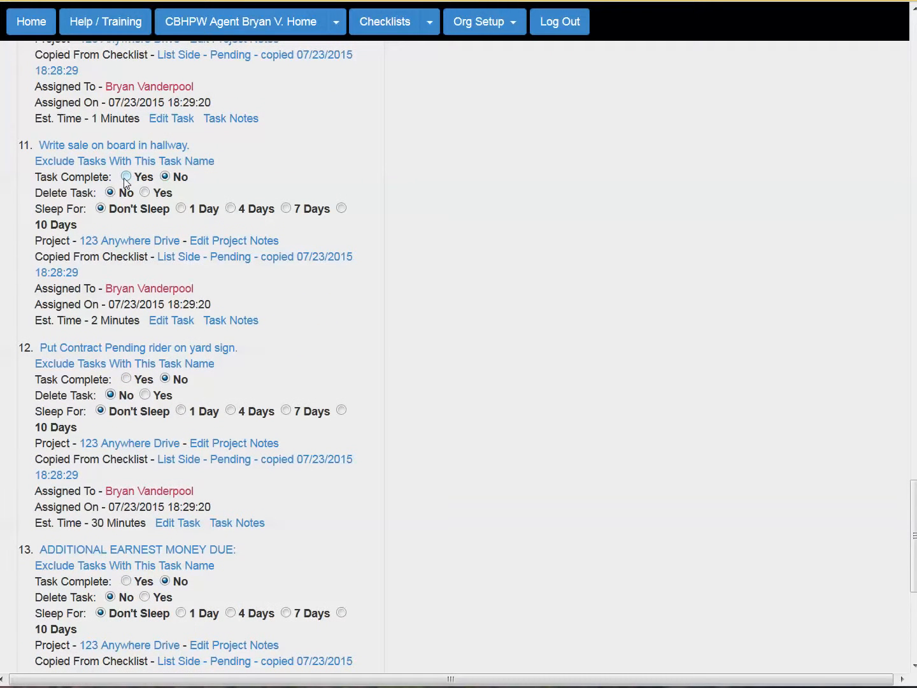
left_click(126, 181)
scroll(193, 427, "down", 3)
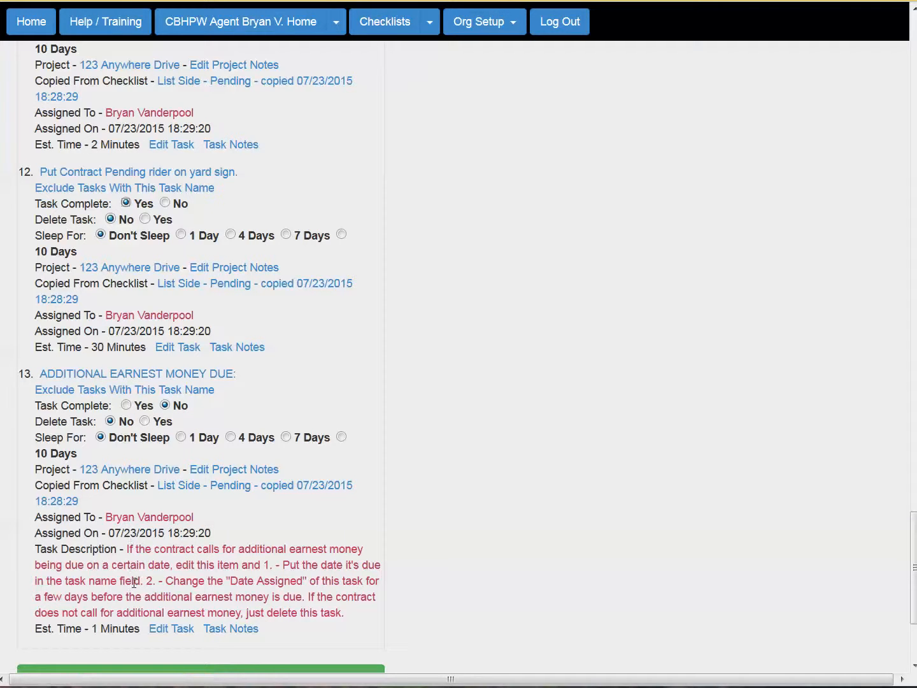
Flag the "ADDITIONAL EARNEST MONEY DUE" task for deletion and process all the task updates.
left_click(145, 422)
scroll(287, 440, "down", 3)
left_click(210, 491)
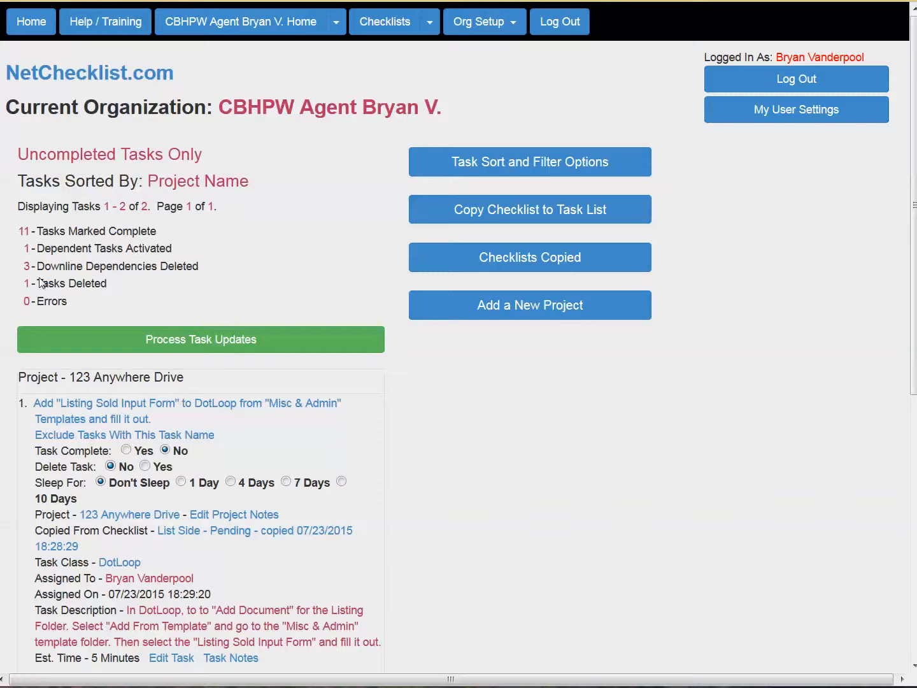
Mark the "Listing Sold Input Form" task complete and process the task updates.
scroll(277, 479, "down", 6)
scroll(295, 487, "up", 3)
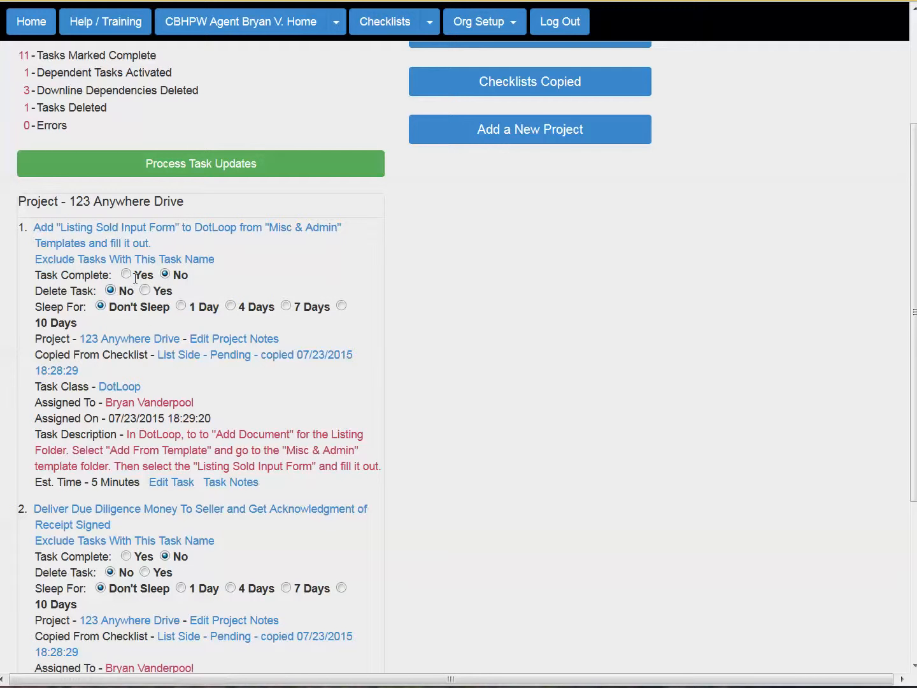
scroll(461, 415, "down", 5)
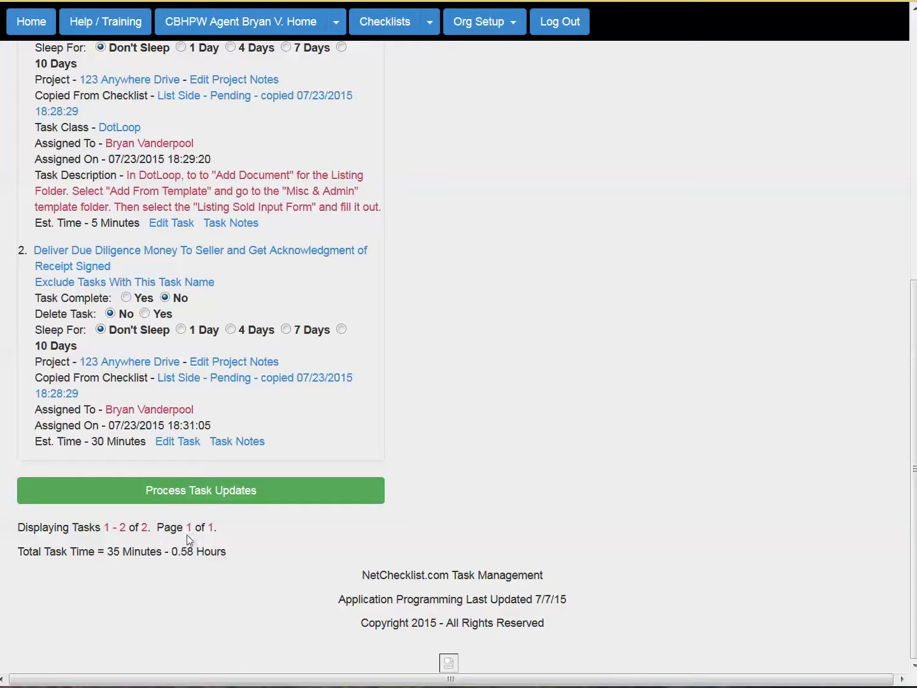
left_click(197, 492)
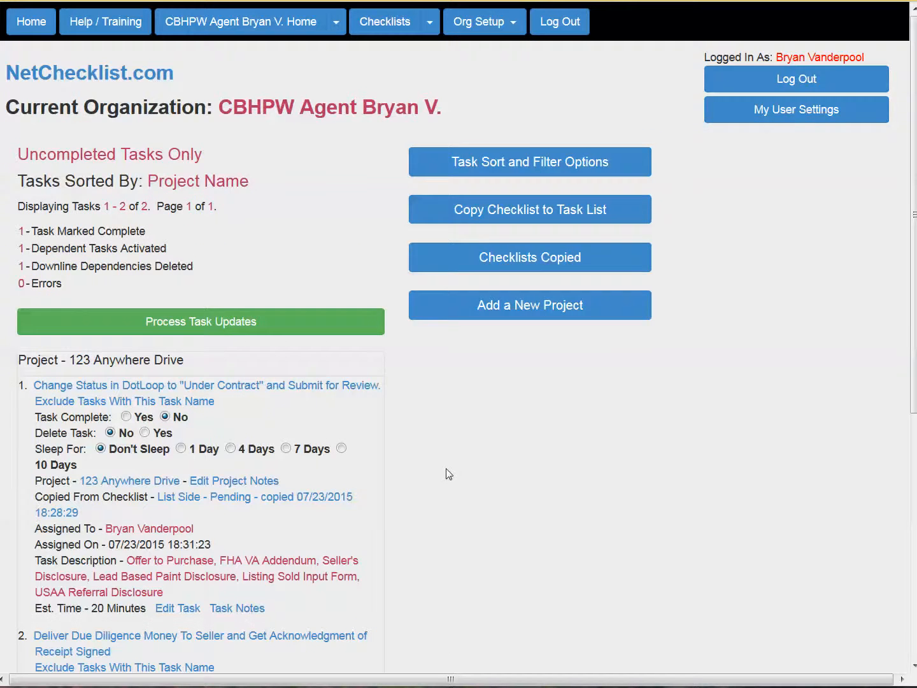
Mark the task for changing the DotLoop status to "Under Contract" complete and process the update.
scroll(449, 472, "down", 3)
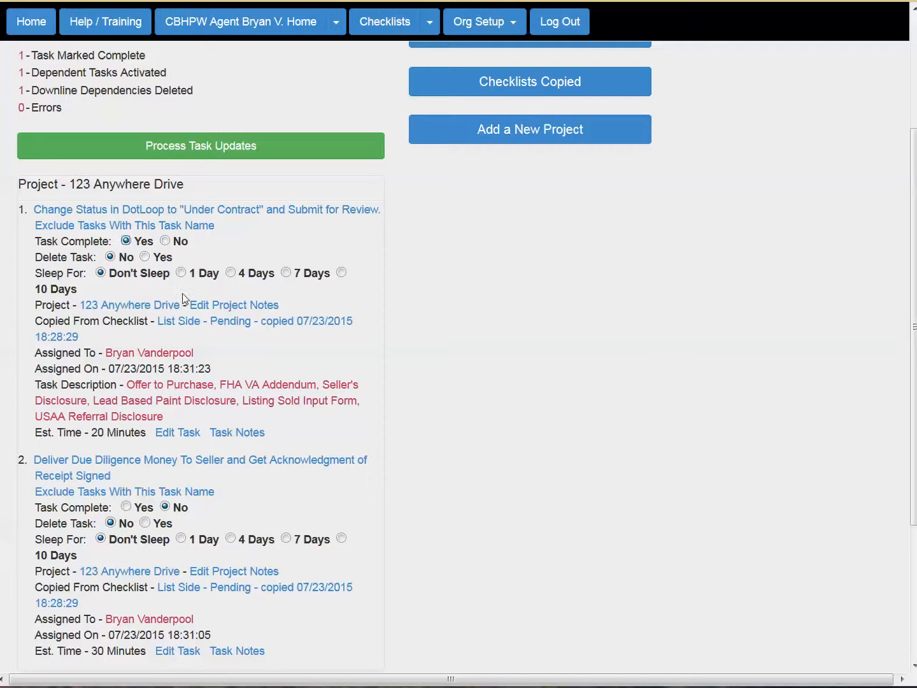
scroll(204, 319, "down", 3)
scroll(245, 362, "up", 6)
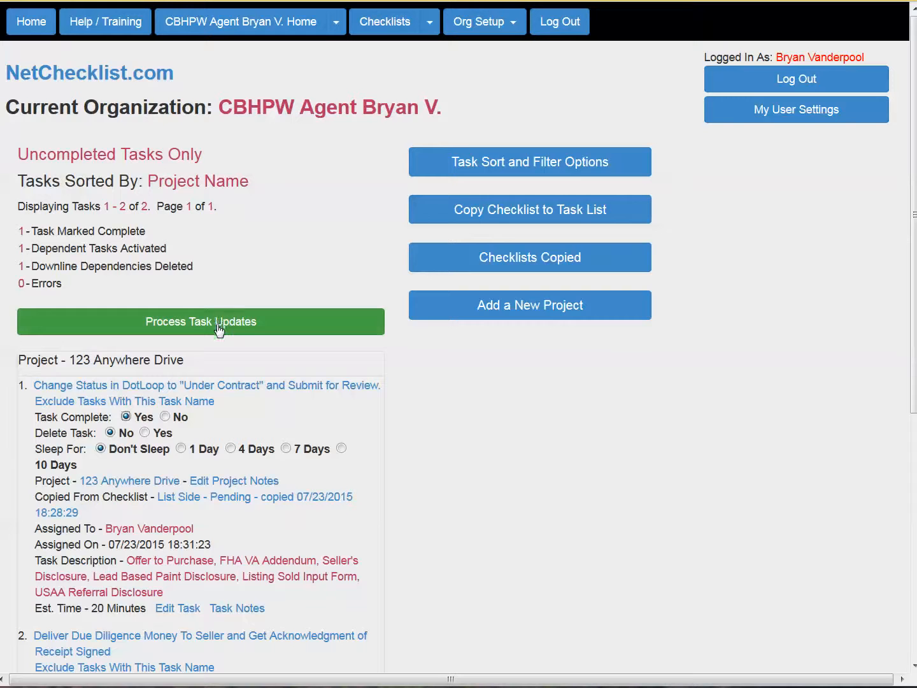
left_click(218, 324)
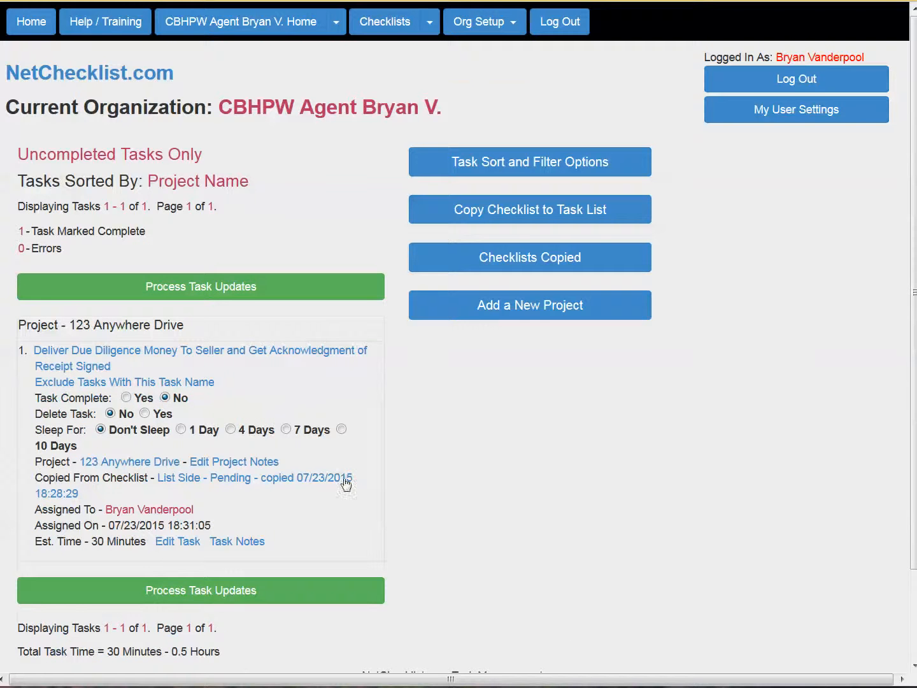
Mark the task of delivering the due diligence money to the seller complete and process the update.
scroll(340, 484, "down", 2)
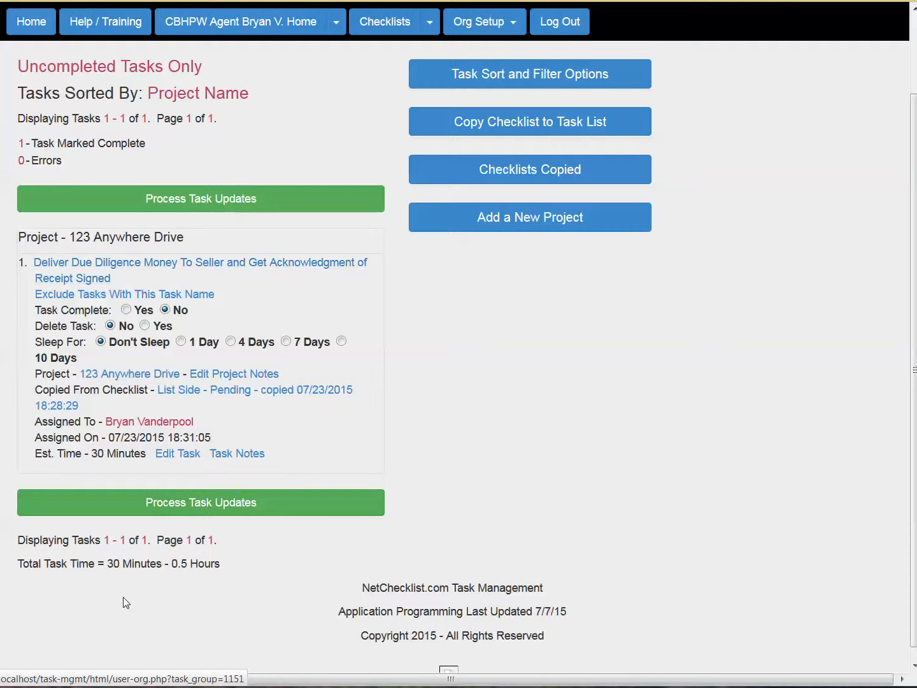
left_click(201, 507)
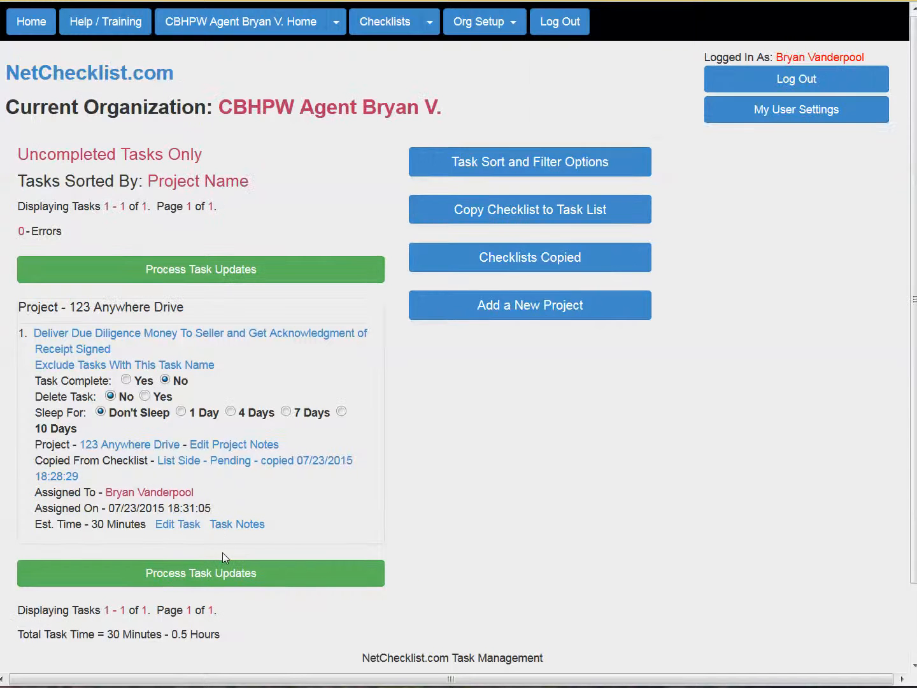
left_click(127, 381)
left_click(261, 268)
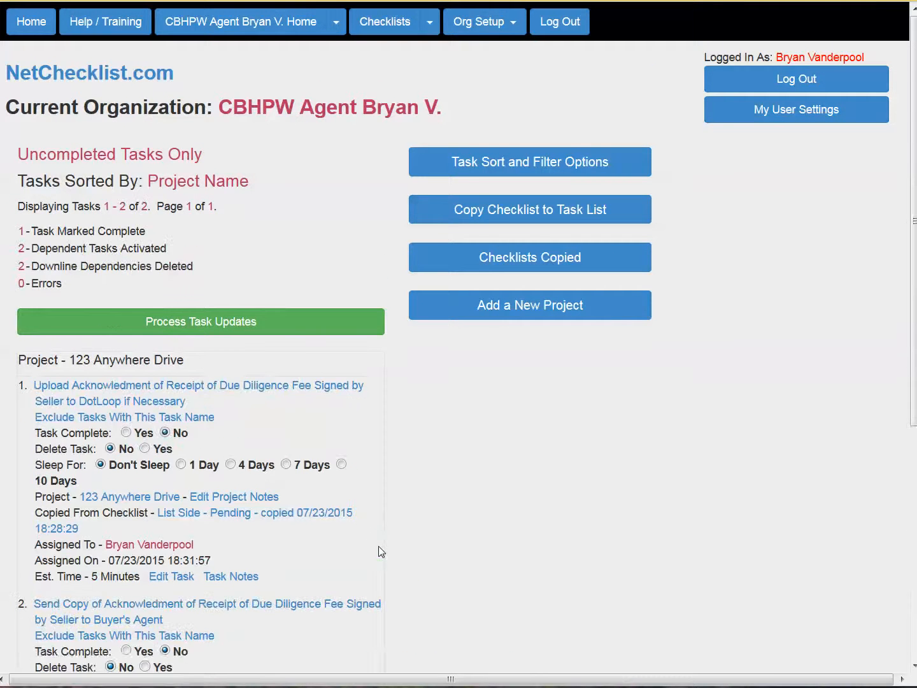
Mark both due diligence fee acknowledgment tasks, the DotLoop upload and the copy to the buyer's agent, complete and process the updates.
scroll(379, 548, "down", 4)
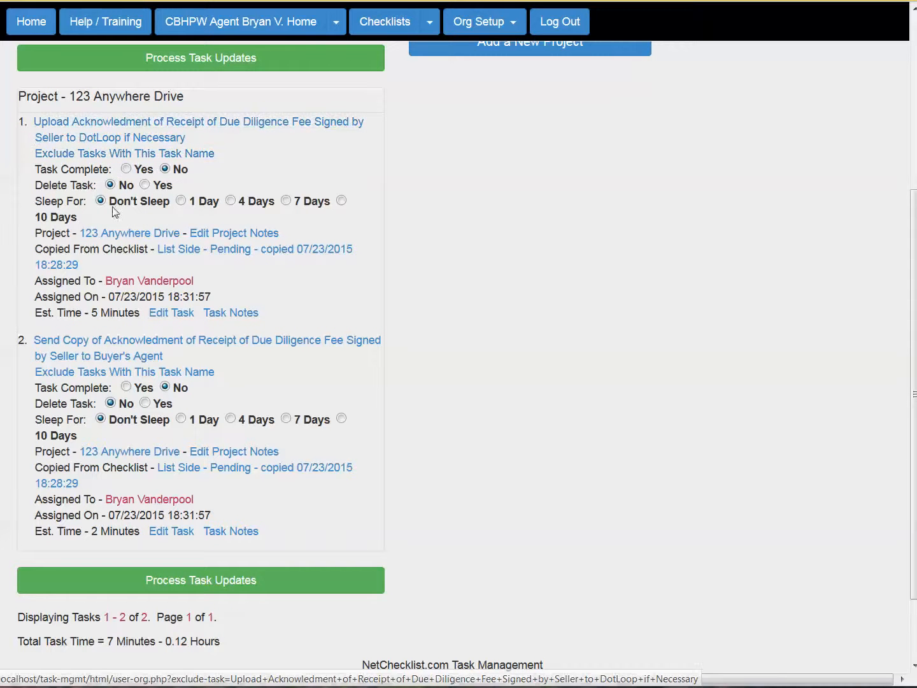
left_click(126, 169)
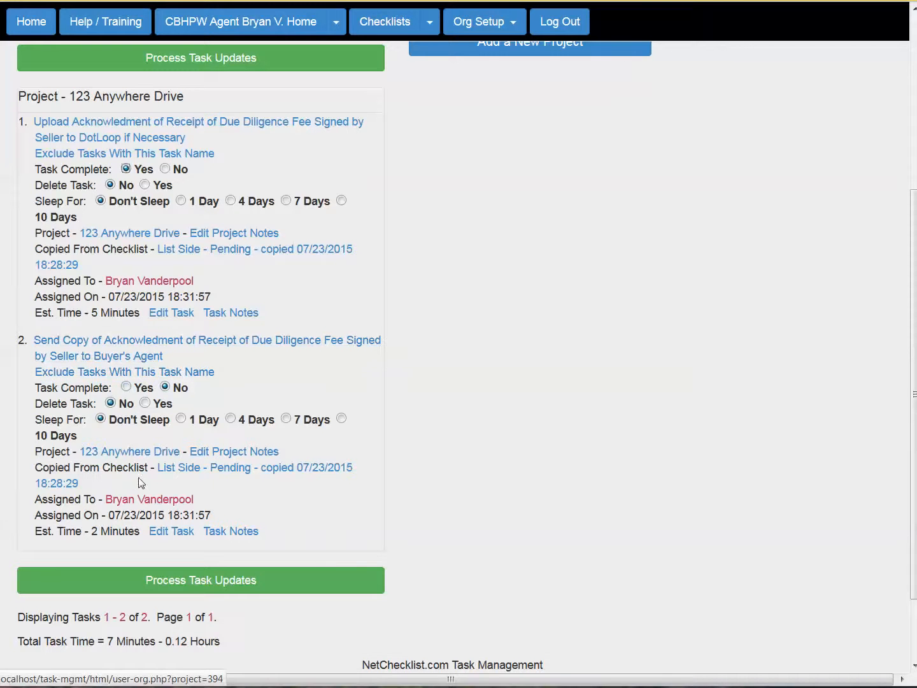
left_click(126, 386)
left_click(197, 575)
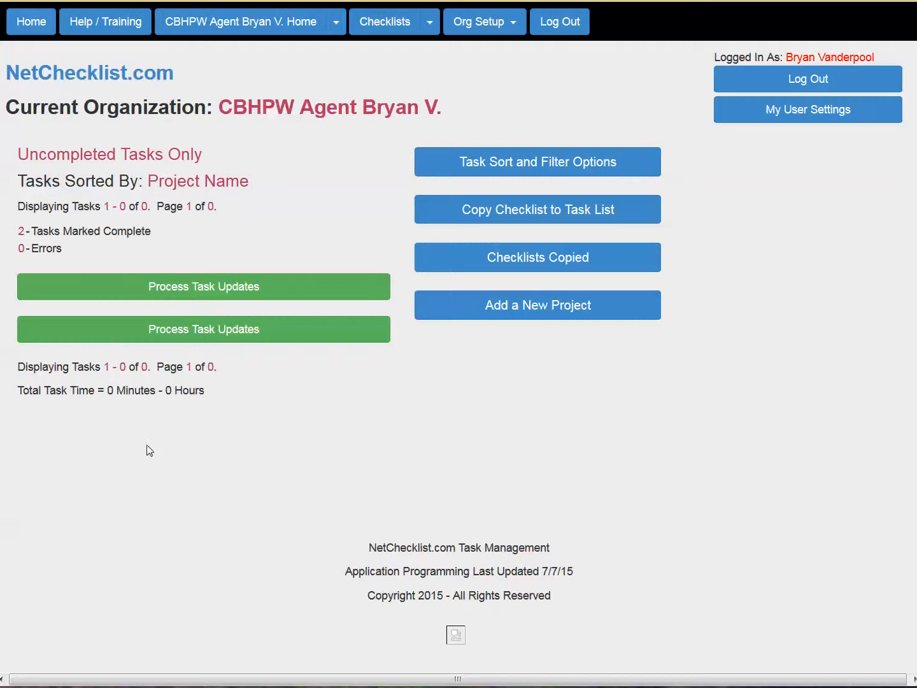
Check the progress of the copied checklist, and set the task filter's assigned end date to 08/08/2015.
left_click(537, 259)
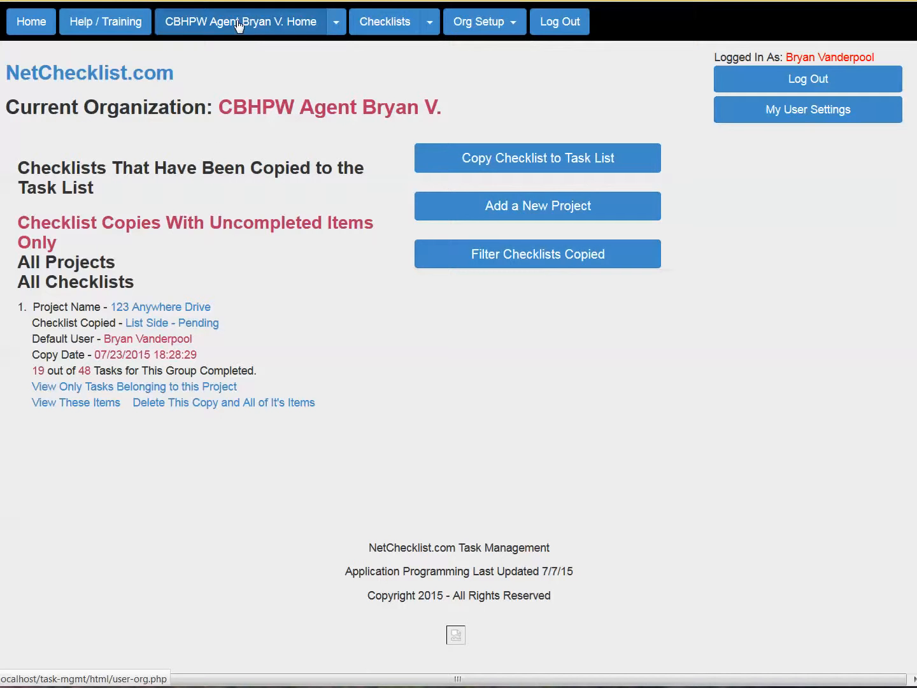
left_click(287, 403)
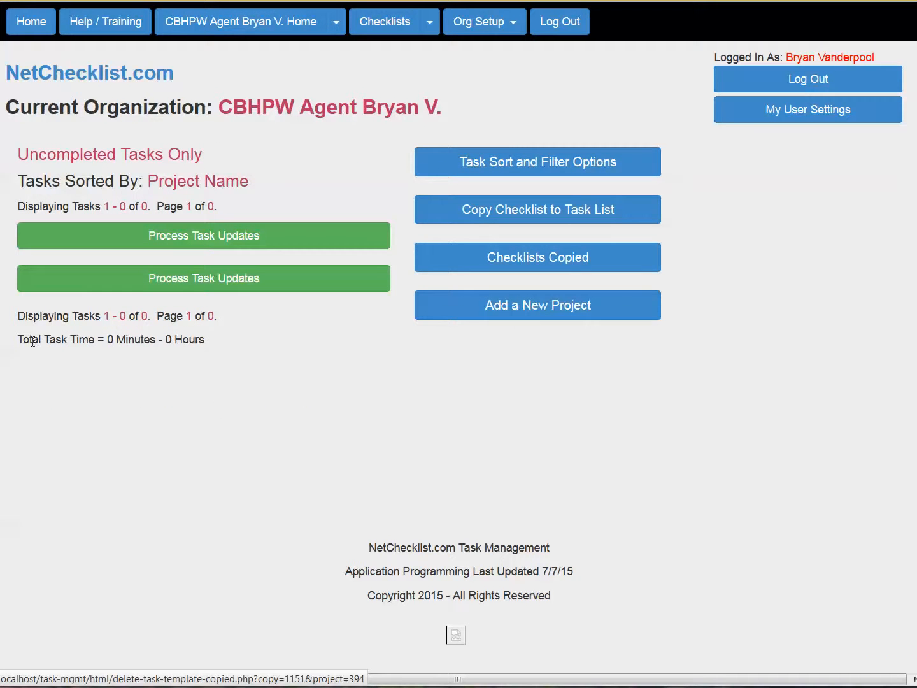
left_click(488, 168)
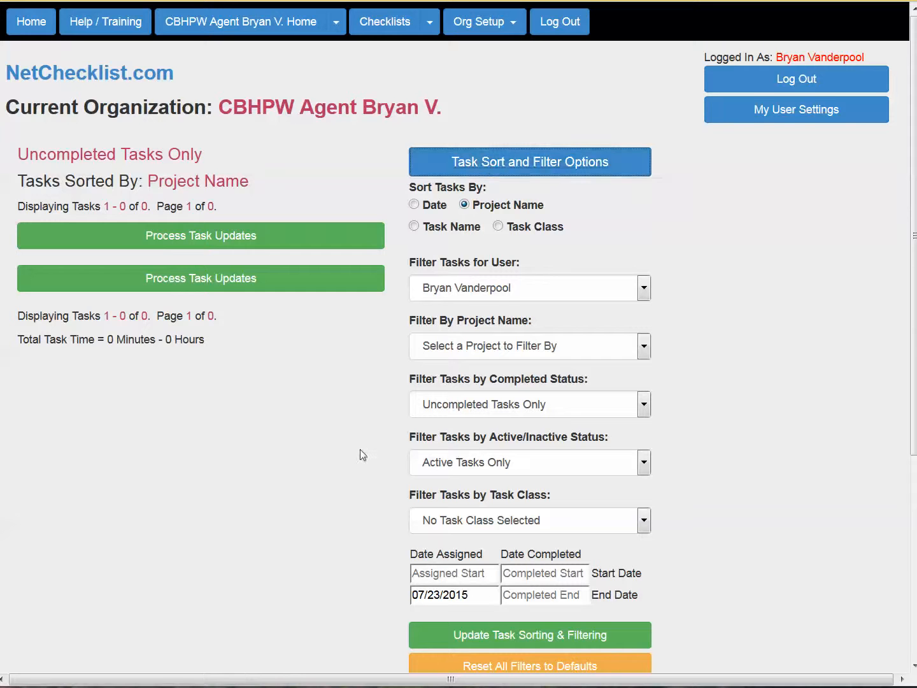
scroll(360, 451, "down", 2)
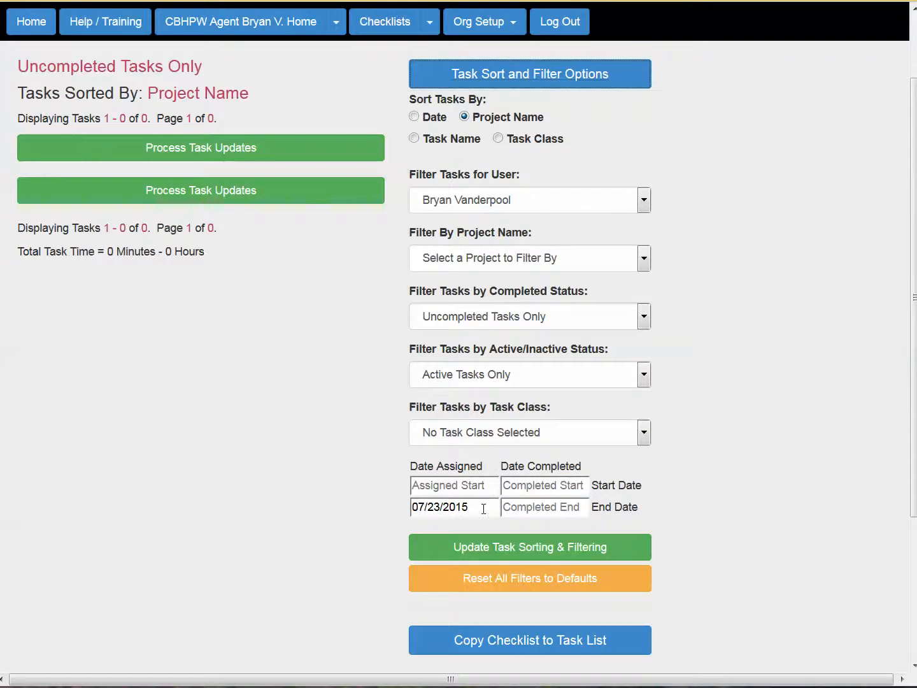
left_click_drag(484, 508, 412, 512)
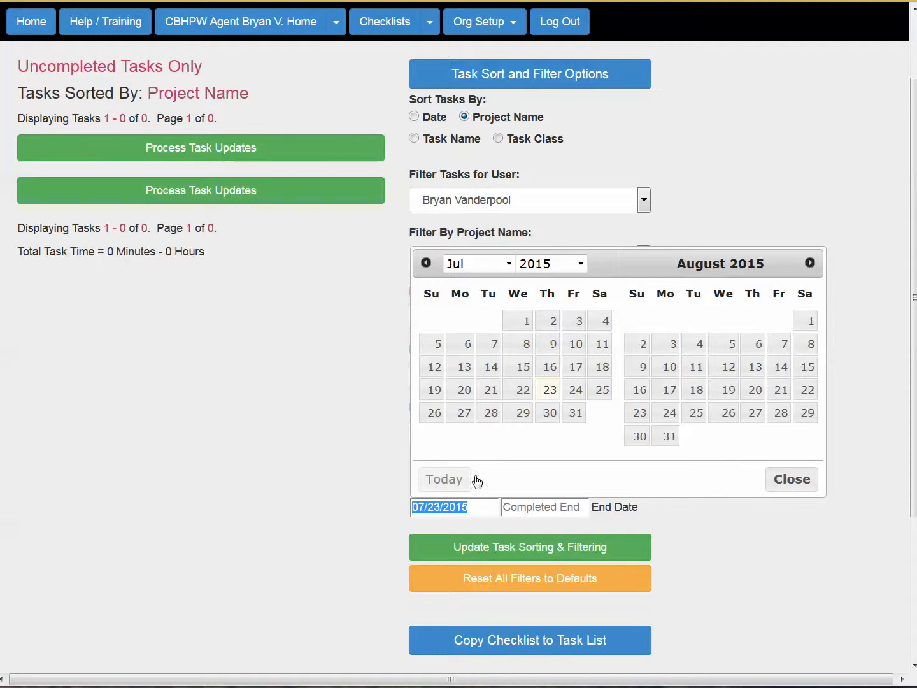
left_click(807, 345)
left_click(577, 553)
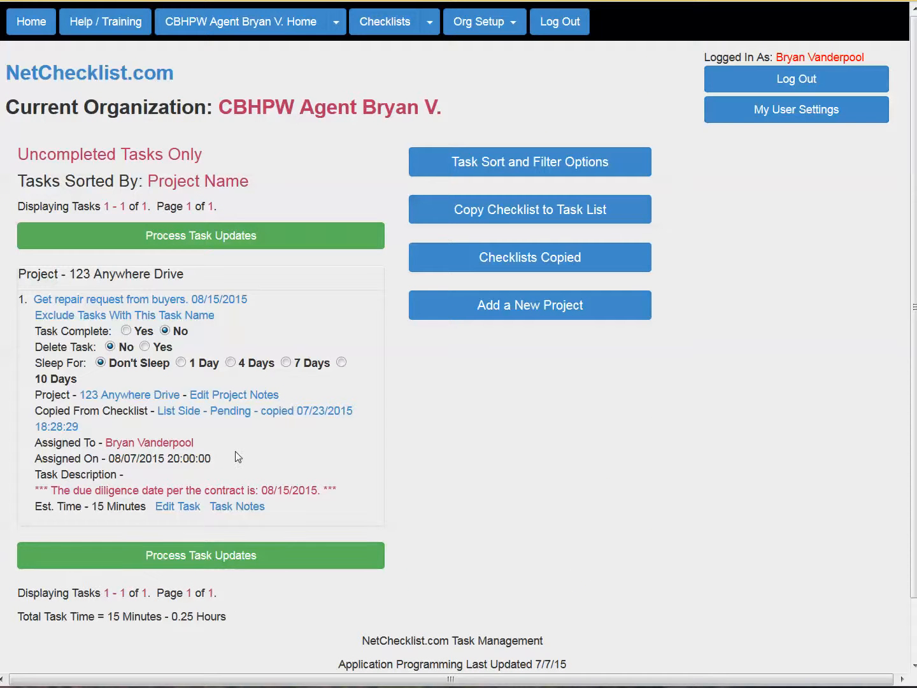
Check the assigned and due diligence dates of the "Get repair request from buyers" task, mark it complete, and process the update.
left_click_drag(227, 461, 110, 460)
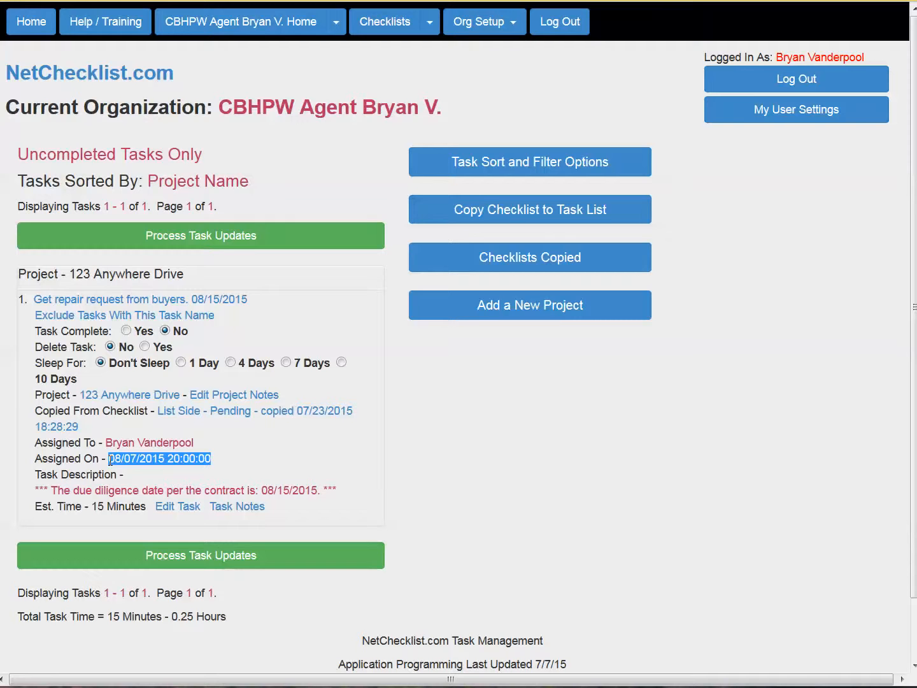
left_click(246, 453)
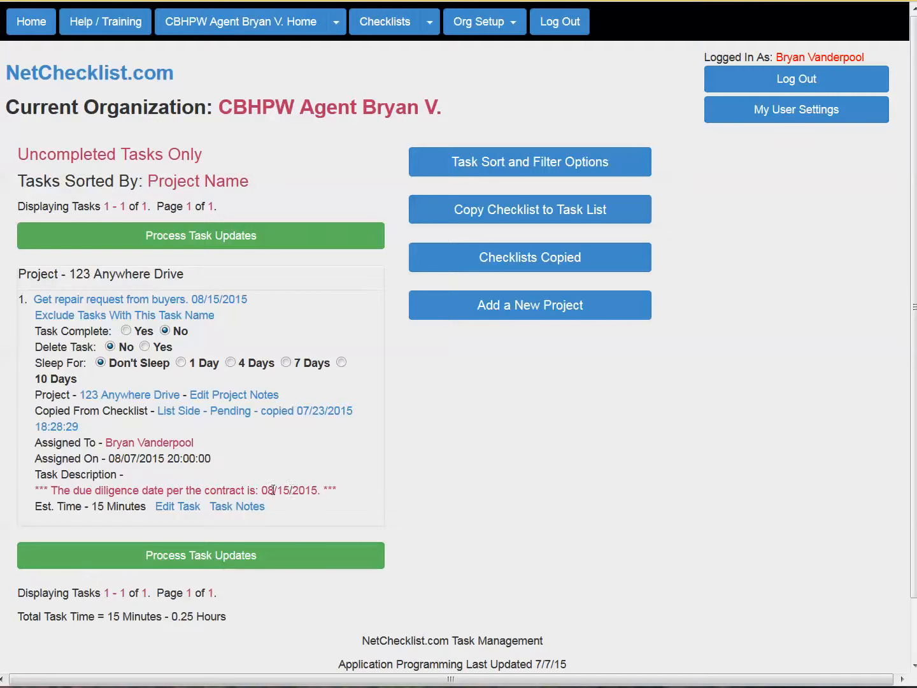
left_click_drag(264, 490, 324, 488)
left_click(361, 457)
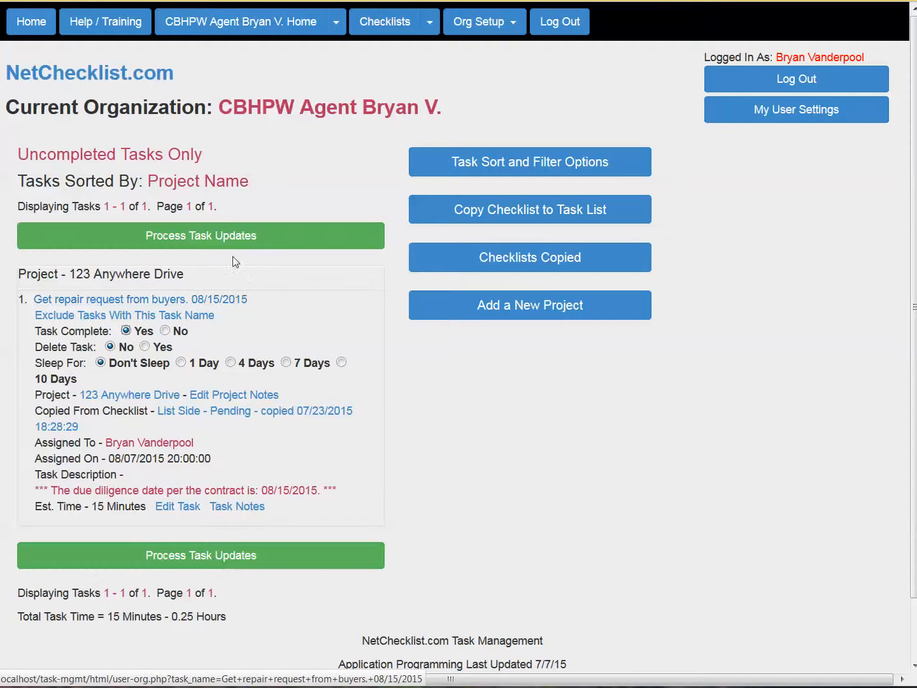
left_click(214, 240)
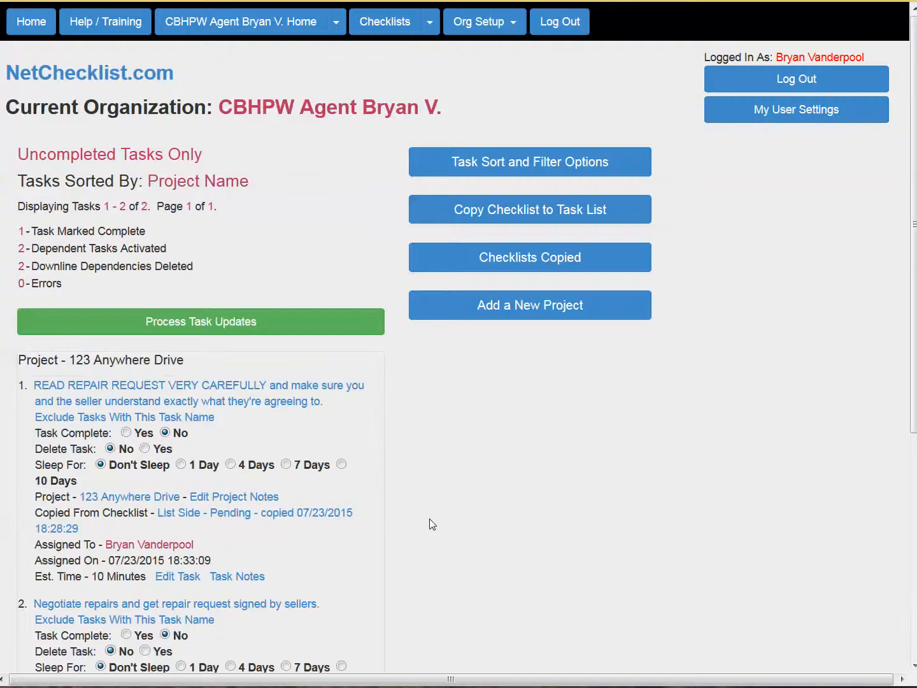
scroll(428, 519, "down", 3)
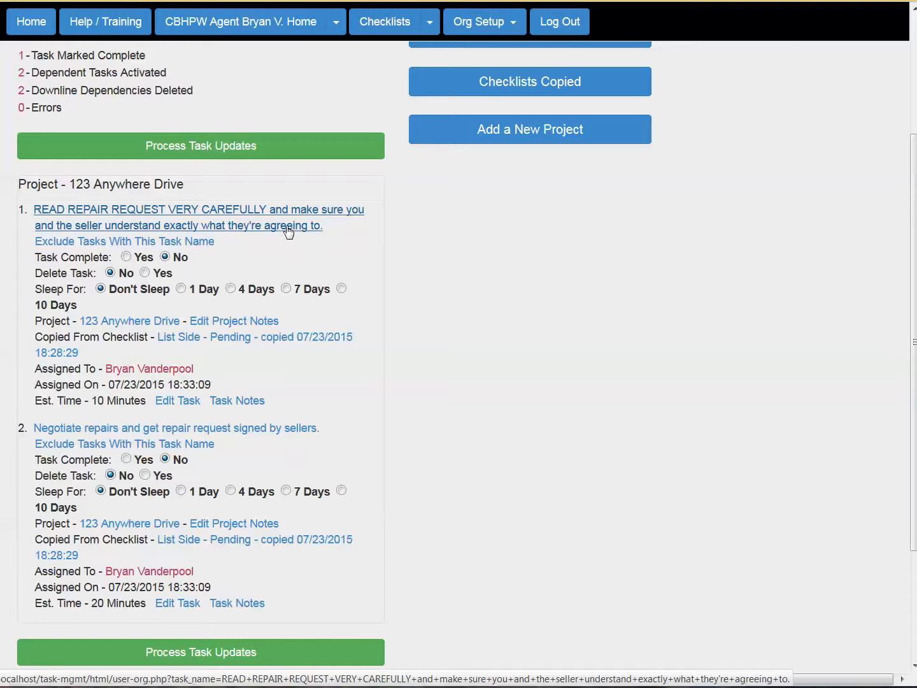
Mark the tasks of reading the repair request carefully and negotiating repairs with the sellers' signature complete, and process the updates.
scroll(278, 267, "down", 1)
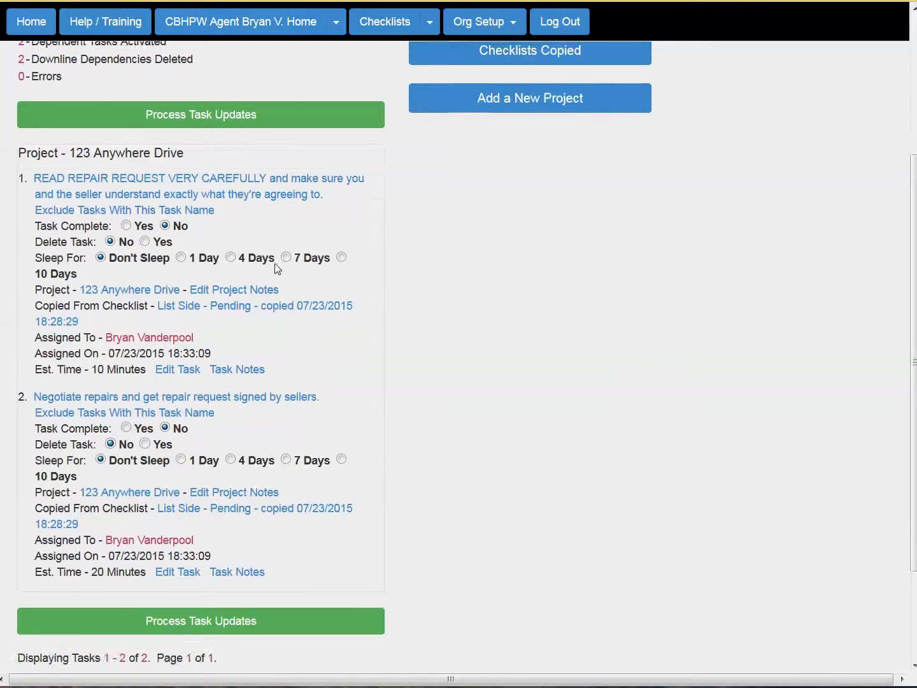
scroll(277, 268, "down", 1)
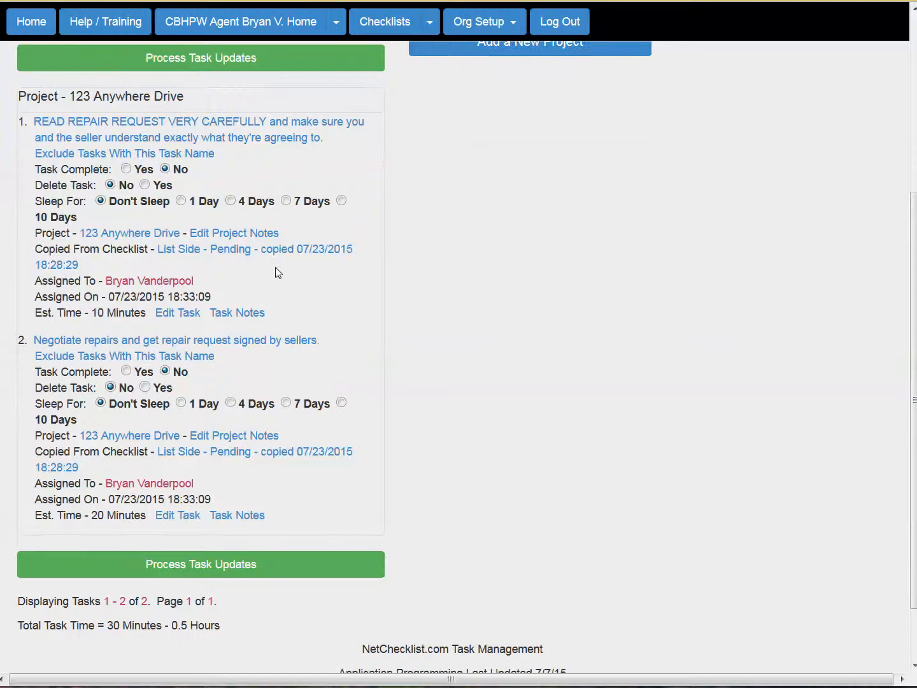
left_click(126, 169)
left_click(127, 371)
left_click(127, 370)
left_click(205, 570)
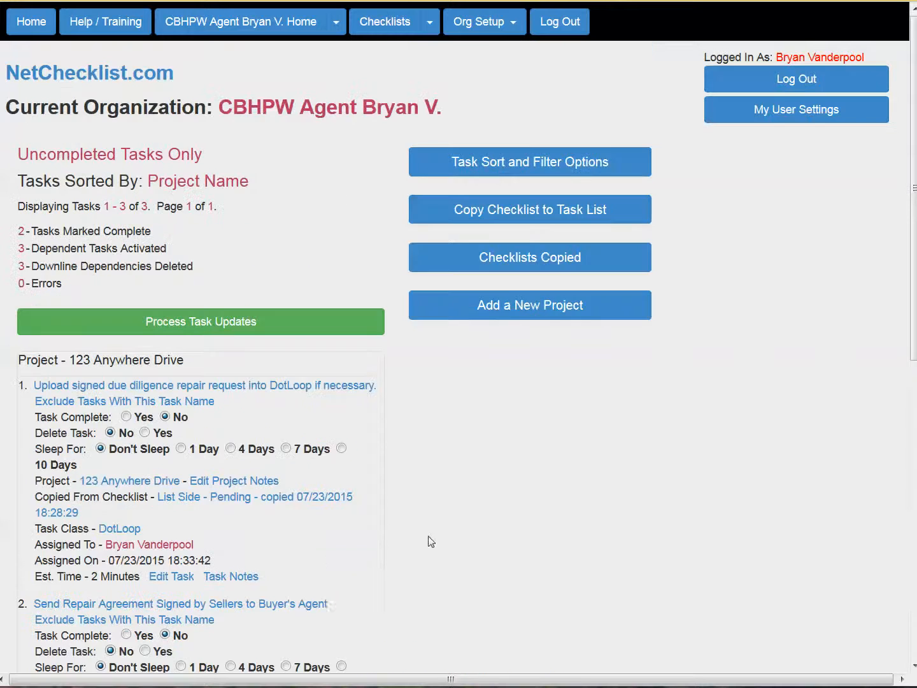
Mark the repair request upload to DotLoop, the repair agreement to the buyer's agent and "Schedule Repairs" complete, and process the updates.
scroll(329, 556, "down", 4)
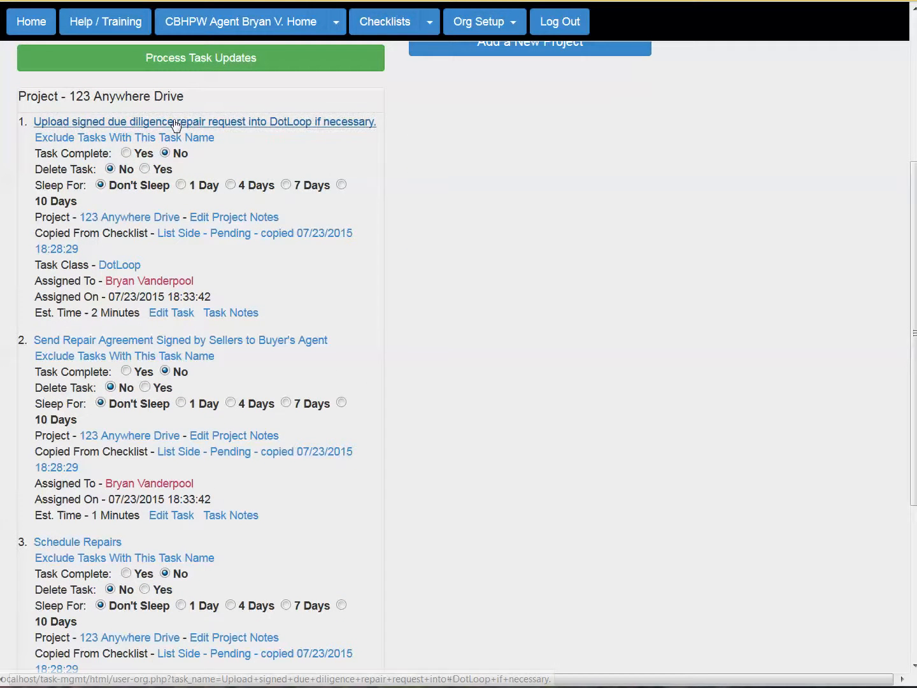
left_click(126, 154)
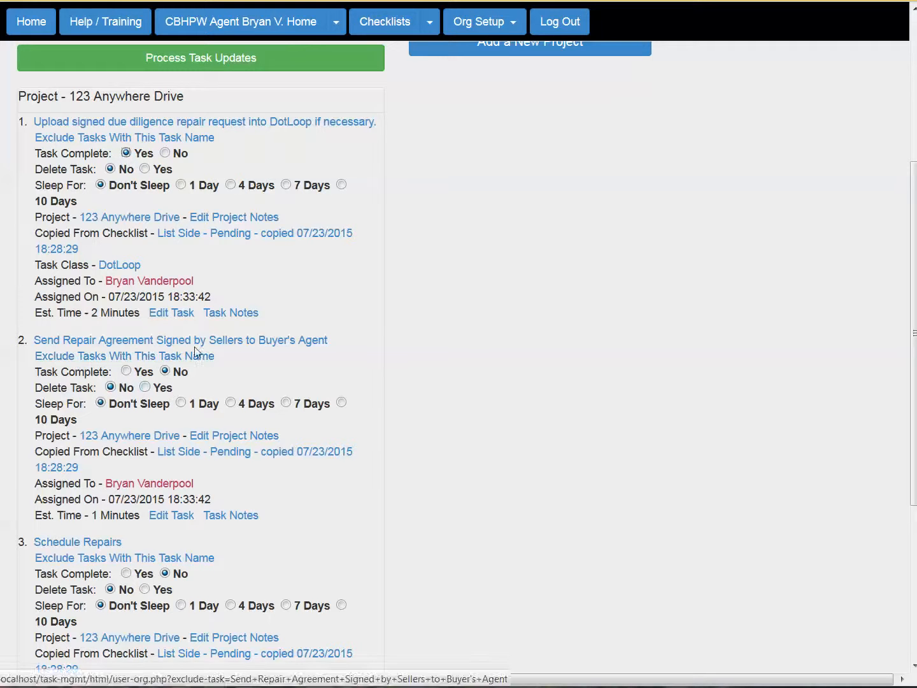
left_click(126, 372)
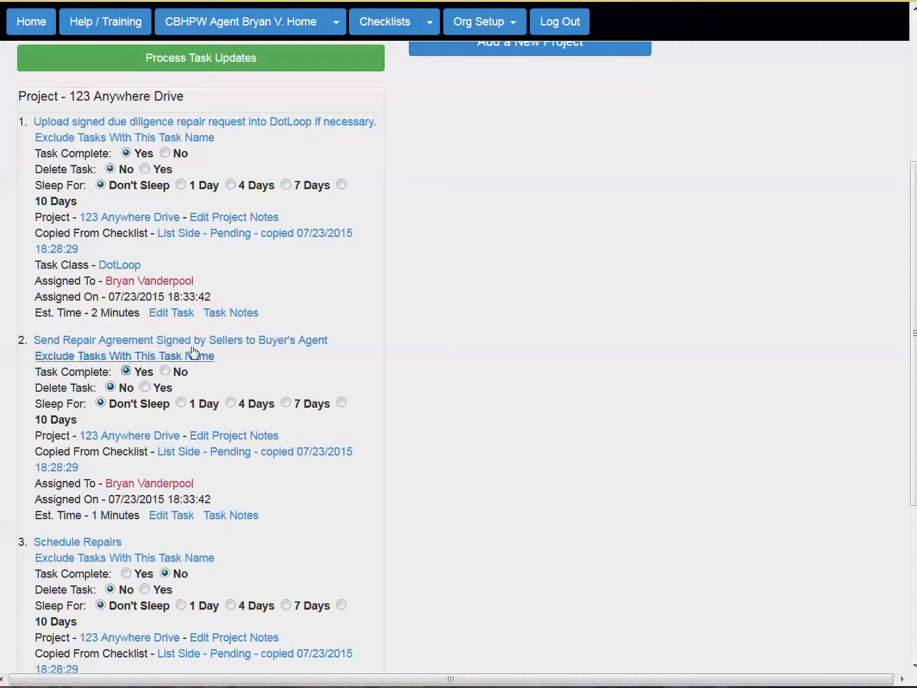
scroll(262, 344, "down", 4)
left_click(126, 298)
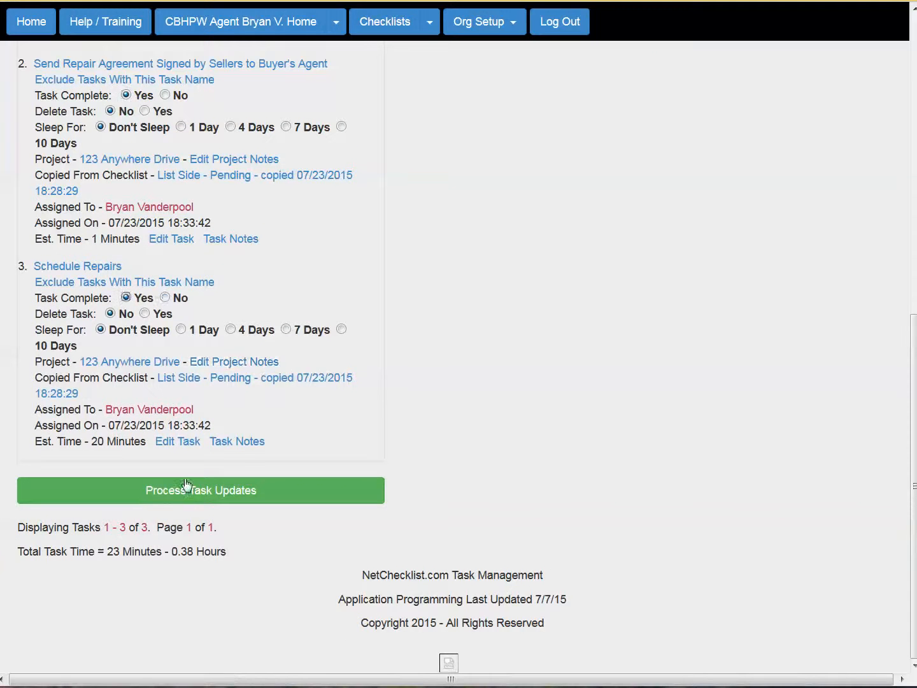
left_click(198, 490)
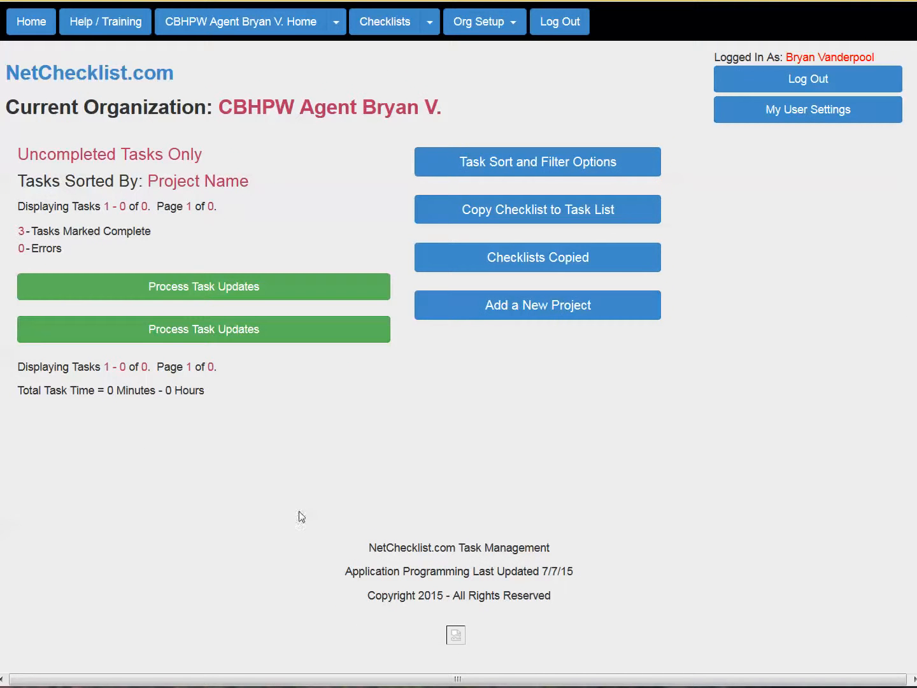
Set the task filter's assigned end date to 08/22/2015 and update the task list.
left_click(488, 167)
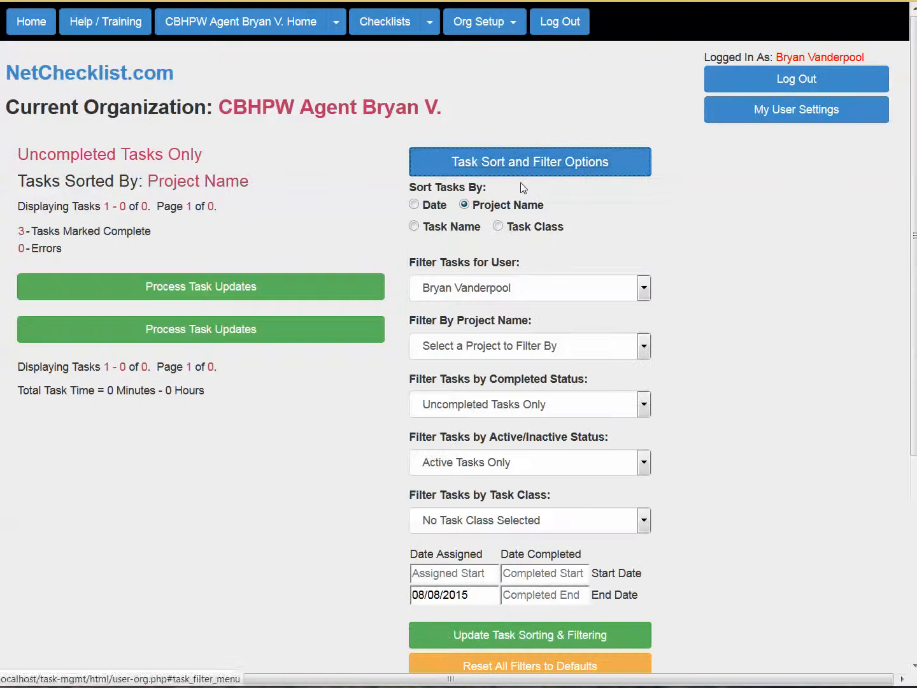
left_click(437, 598)
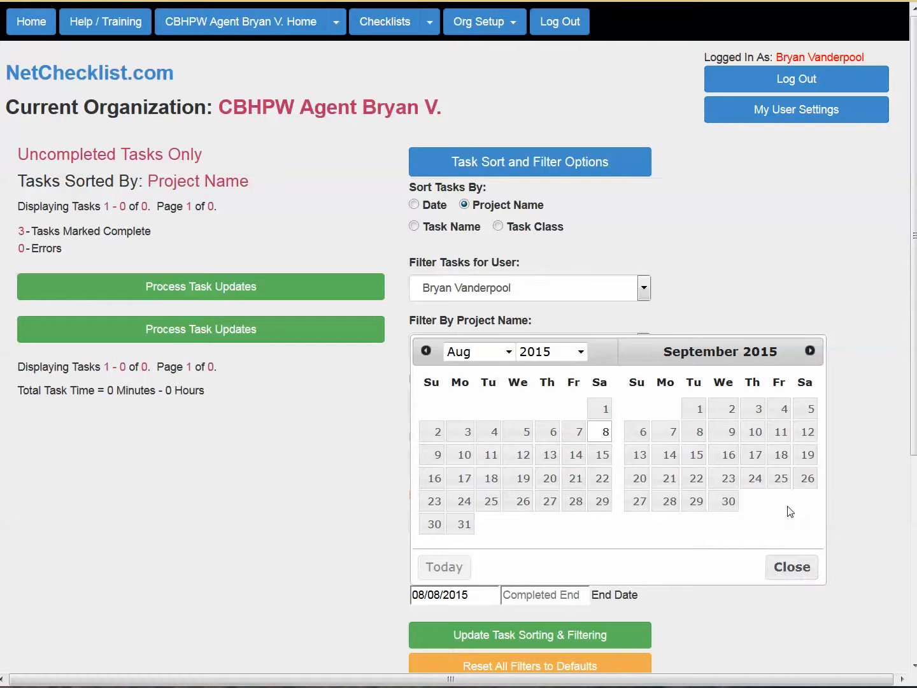
left_click(604, 481)
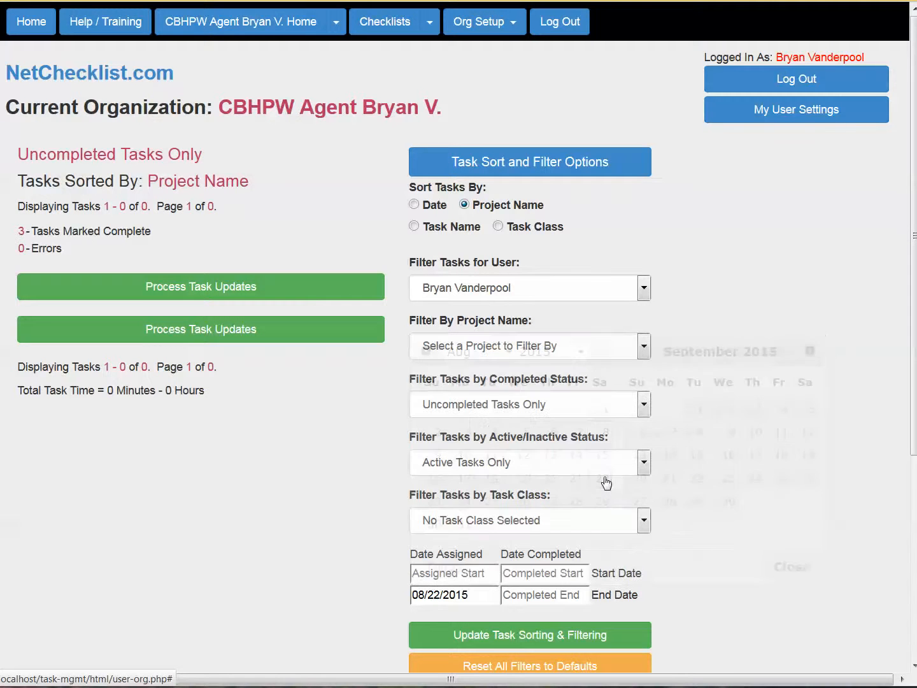
left_click(514, 649)
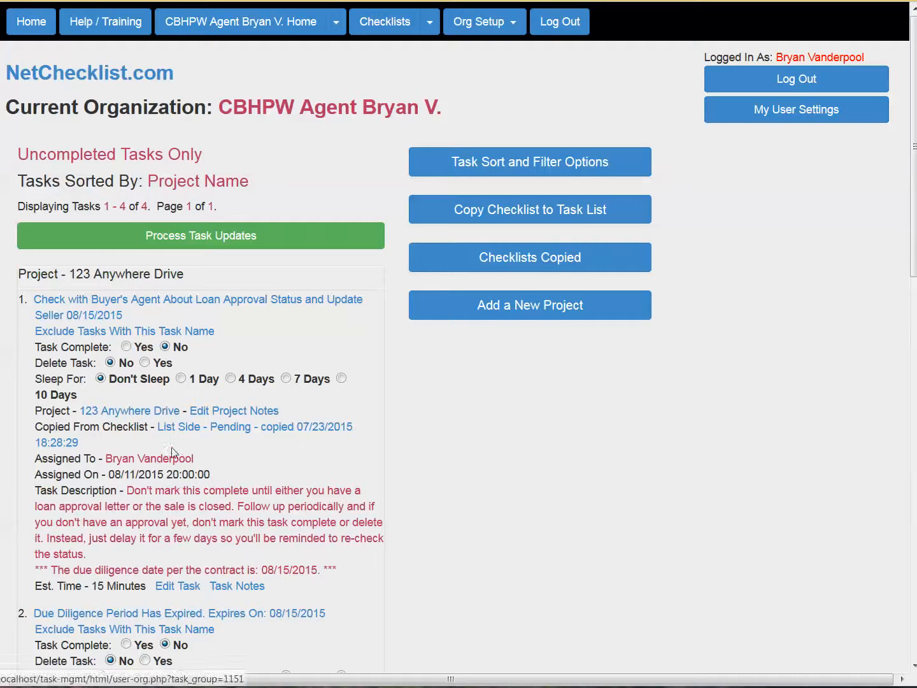
Mark both loan tasks complete, the approval status check with the buyer's agent and the loan approval letter, and process the updates.
left_click_drag(112, 474, 163, 475)
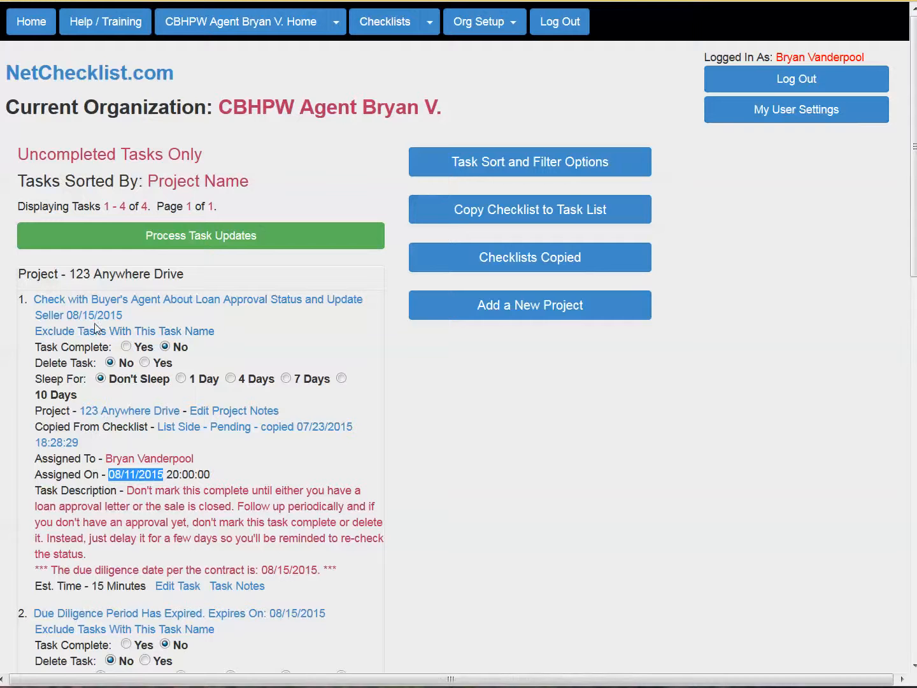
left_click(126, 347)
scroll(427, 416, "down", 4)
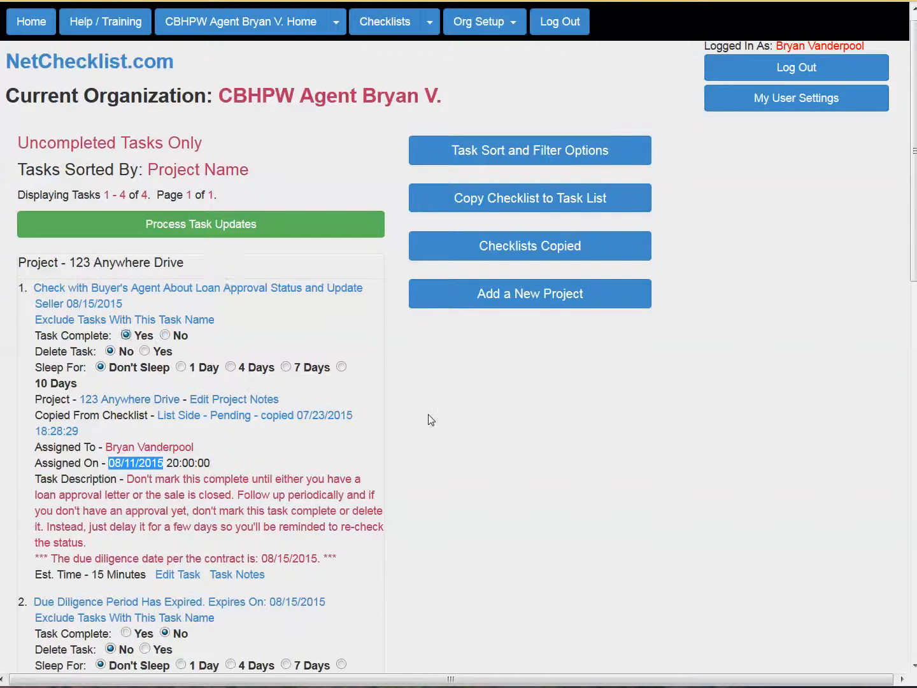
scroll(428, 417, "down", 2)
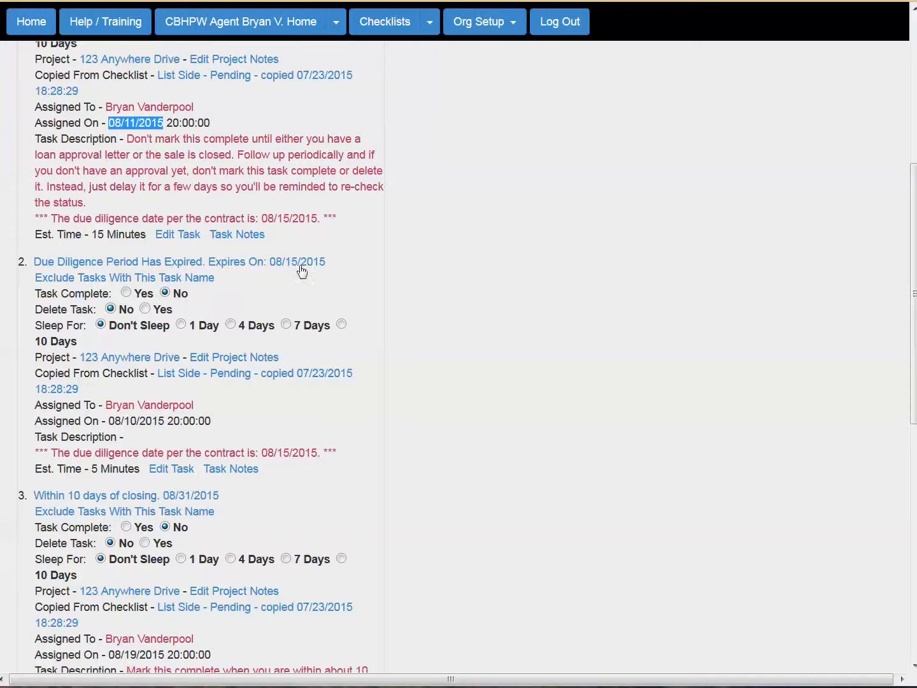
scroll(363, 408, "down", 2)
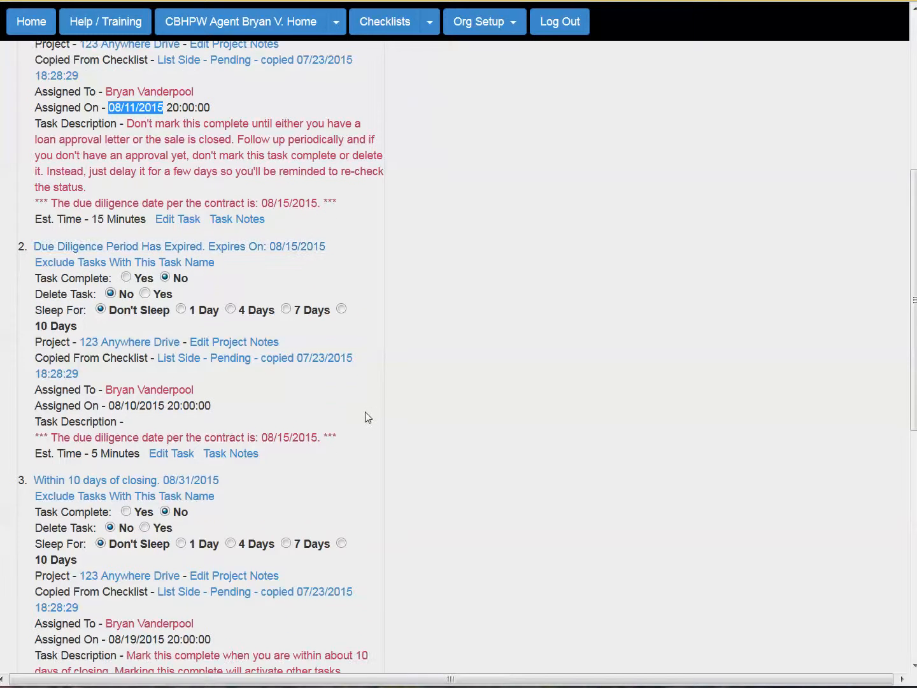
scroll(365, 417, "down", 1)
scroll(366, 417, "up", 3)
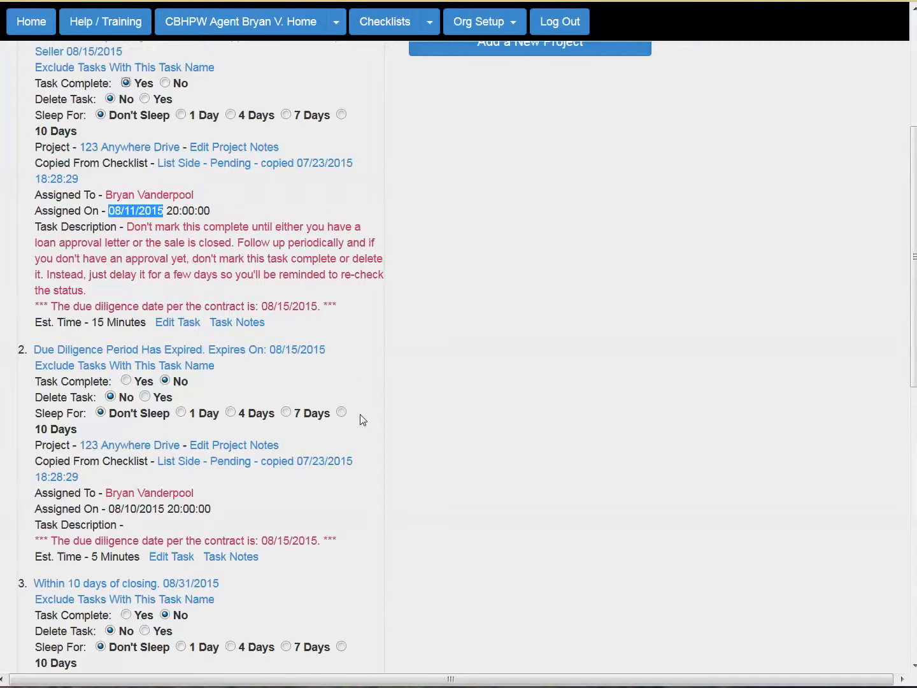
scroll(356, 417, "down", 7)
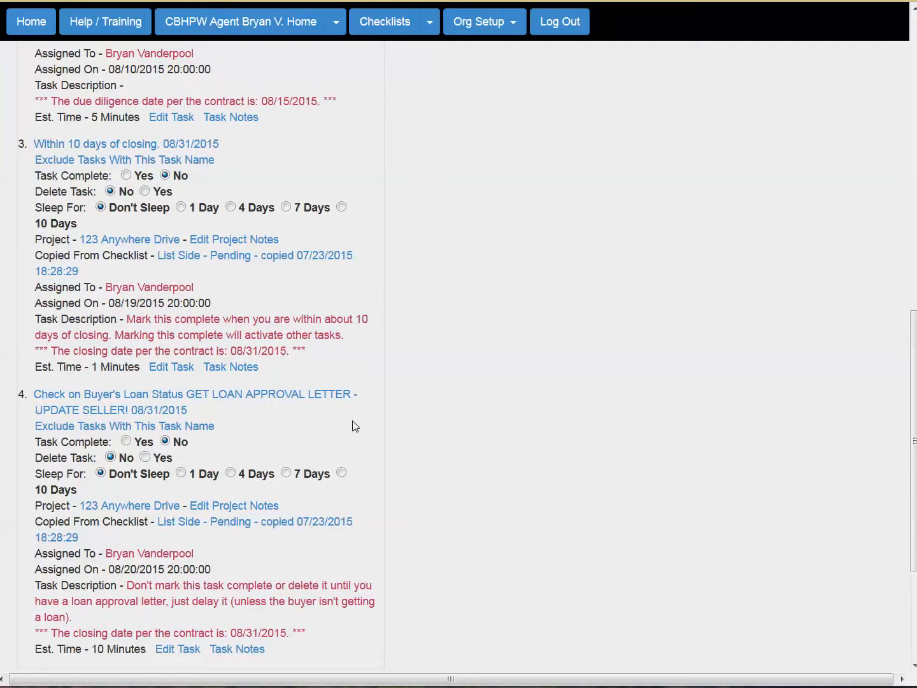
scroll(351, 422, "down", 1)
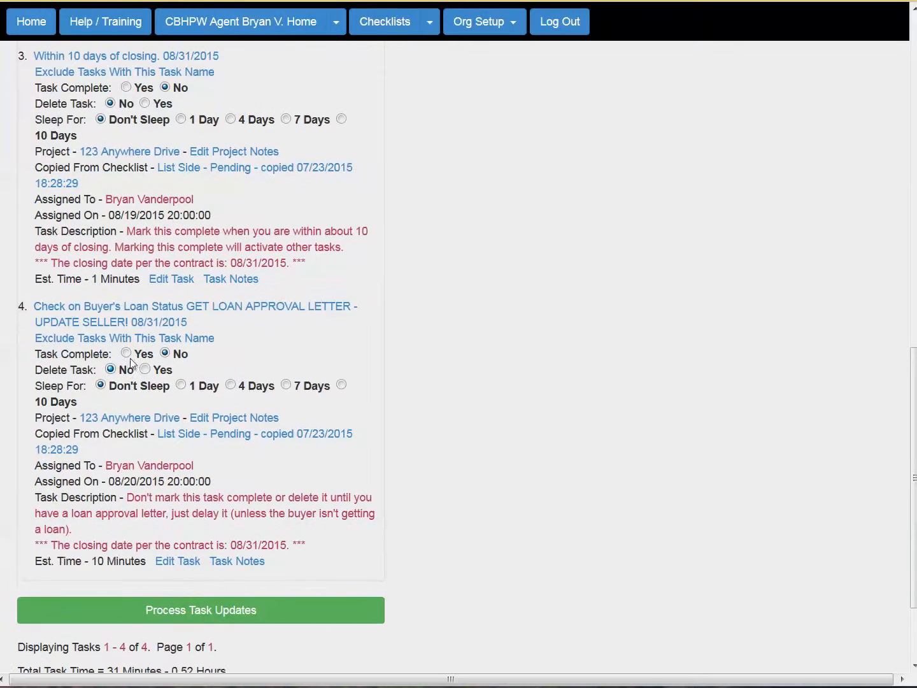
left_click(248, 620)
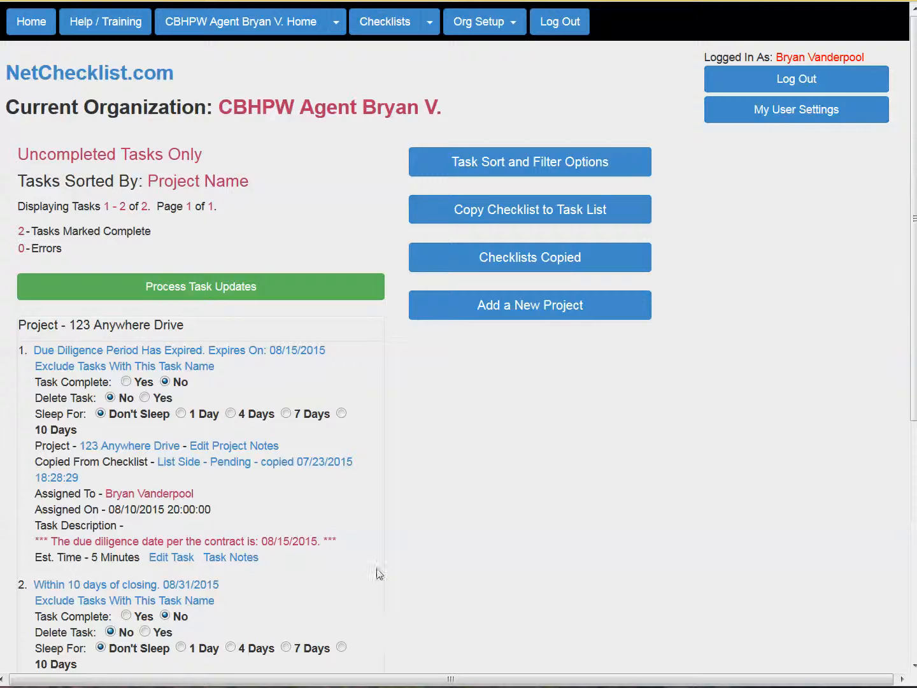
Mark the "Due Diligence Period Has Expired" task complete and process the update.
scroll(389, 589, "up", 4)
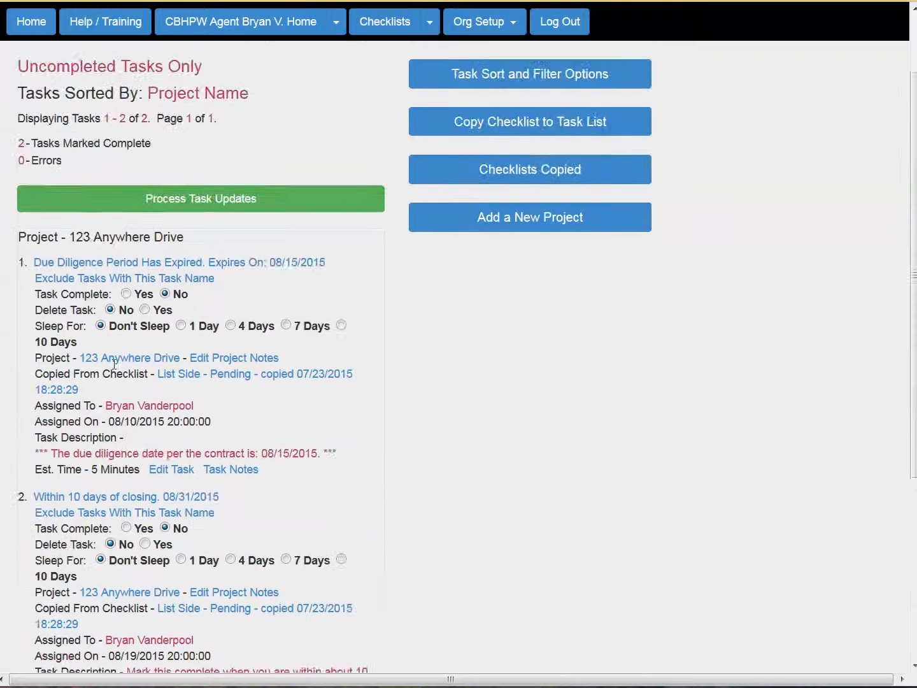
scroll(109, 269, "up", 1)
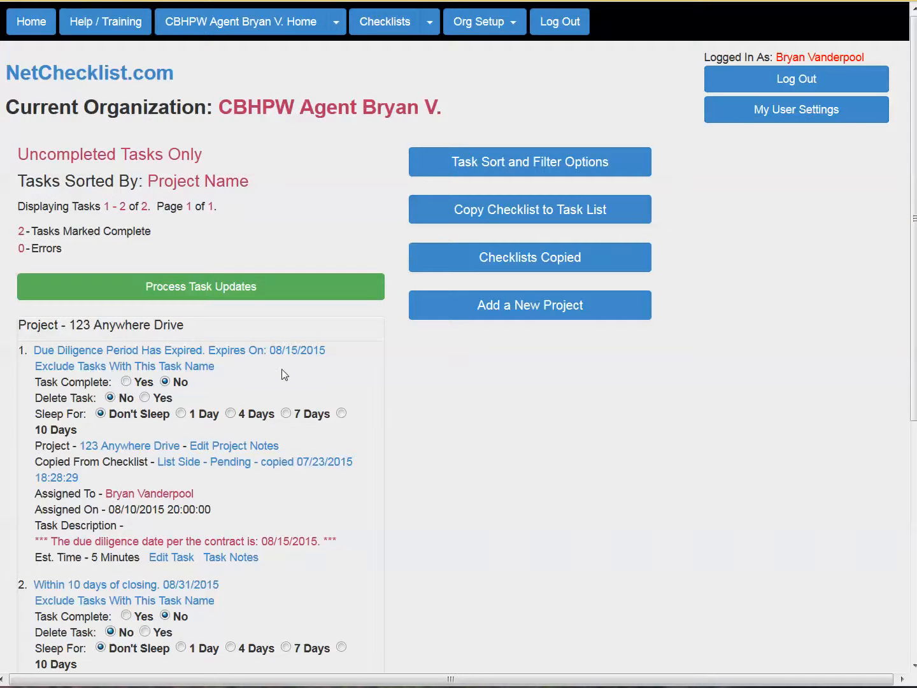
left_click(127, 381)
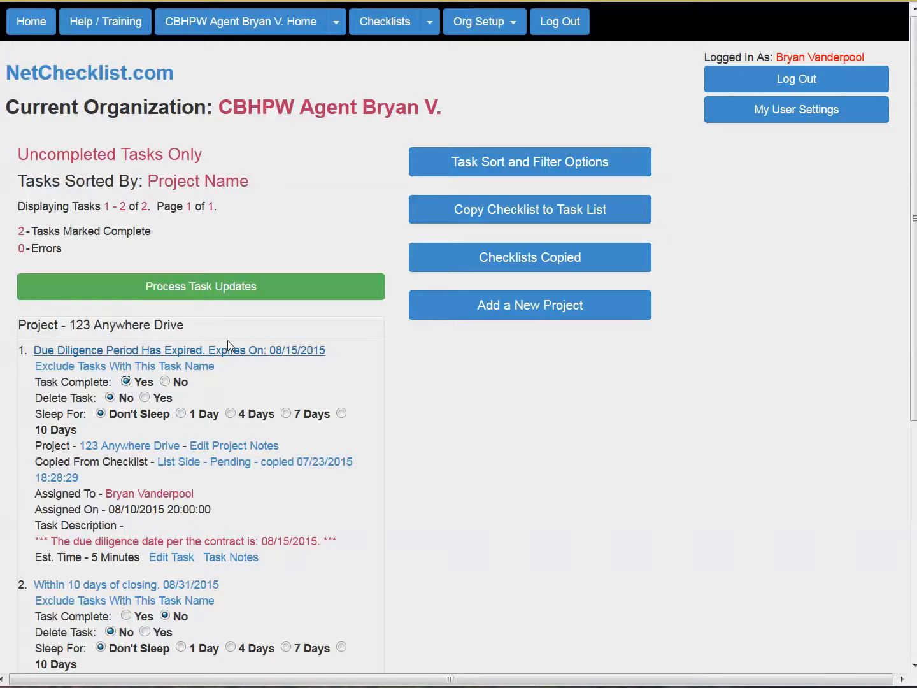
left_click(228, 288)
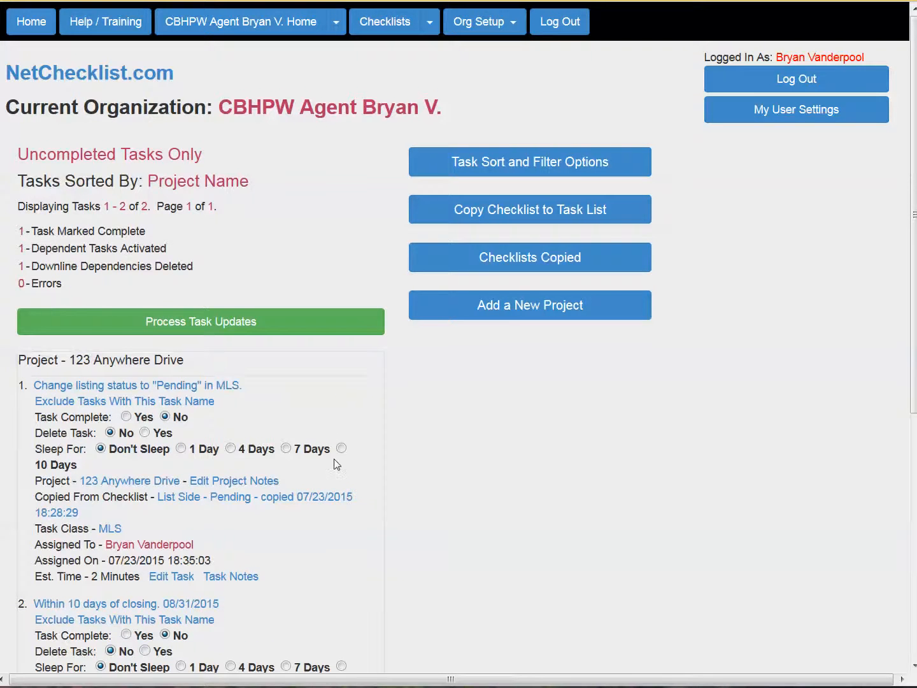
Mark the task of changing the listing status to "Pending" in MLS complete and process the update.
scroll(334, 459, "down", 3)
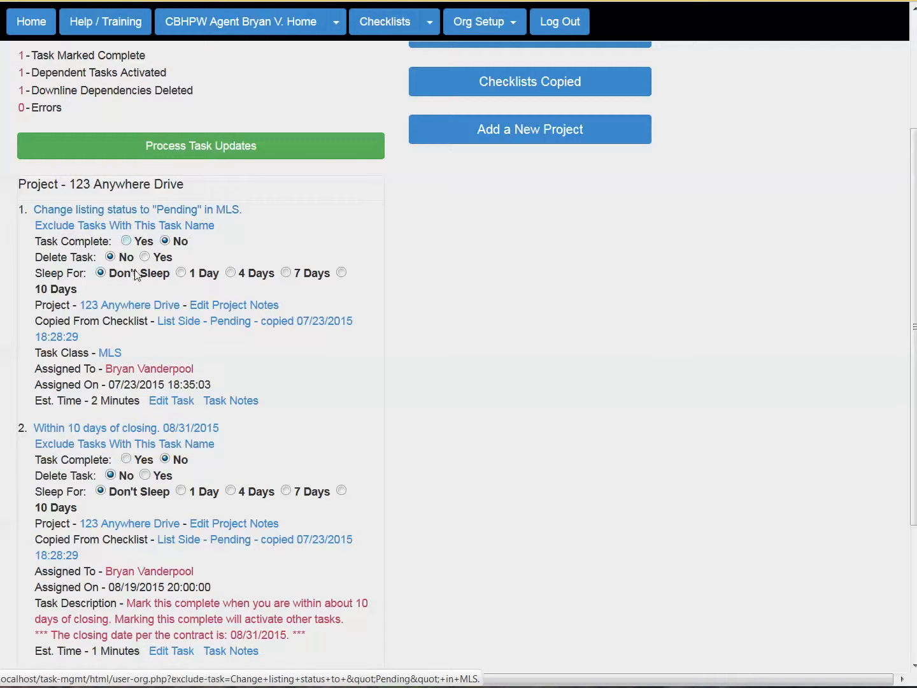
left_click(126, 241)
left_click(221, 148)
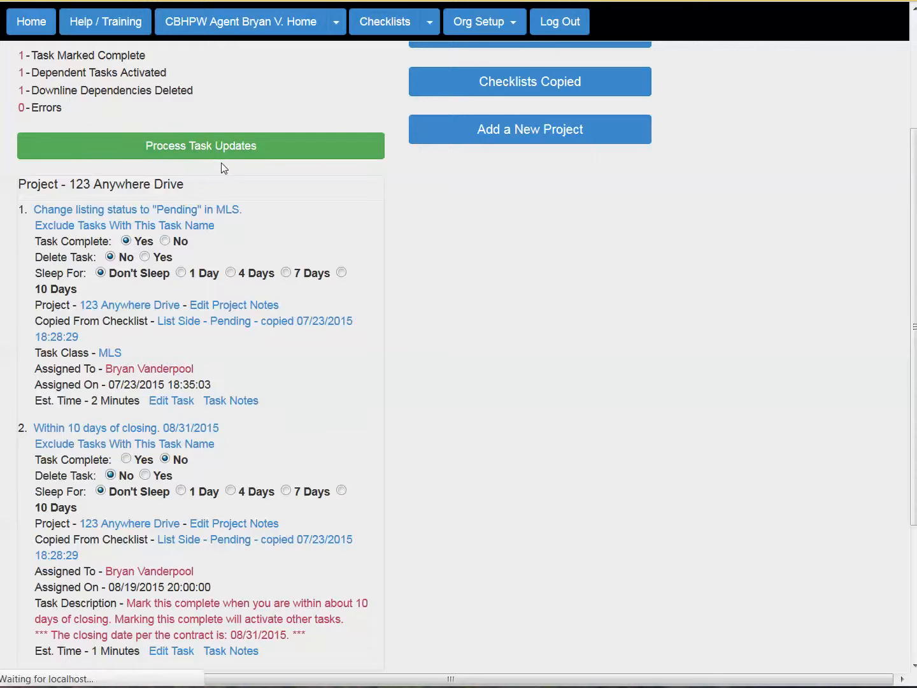
Read the description and closing date of the "Within 10 days of closing" task, mark it complete, and process the update.
scroll(328, 339, "down", 3)
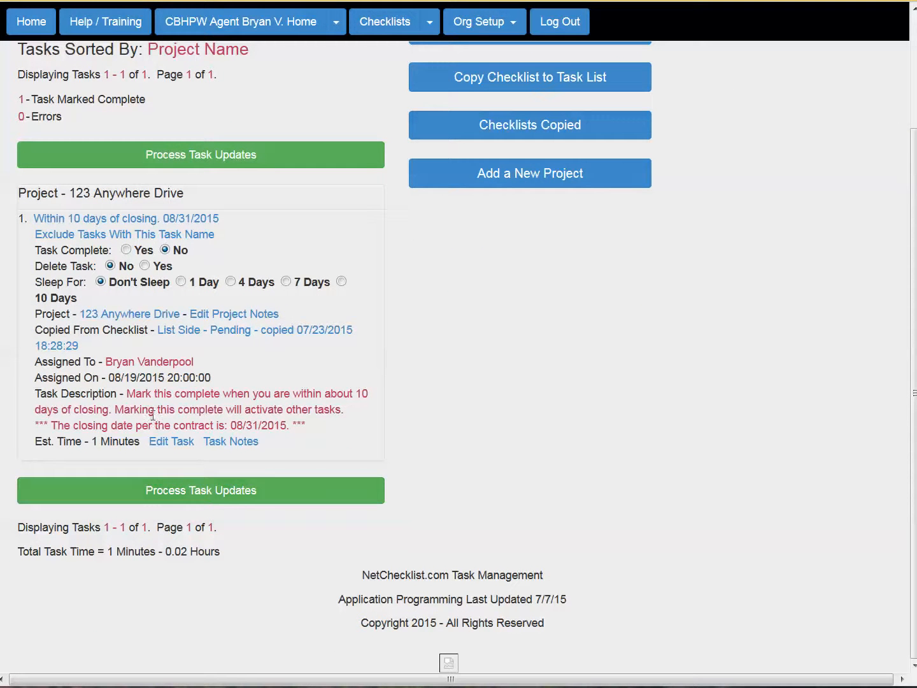
left_click_drag(132, 394, 273, 395)
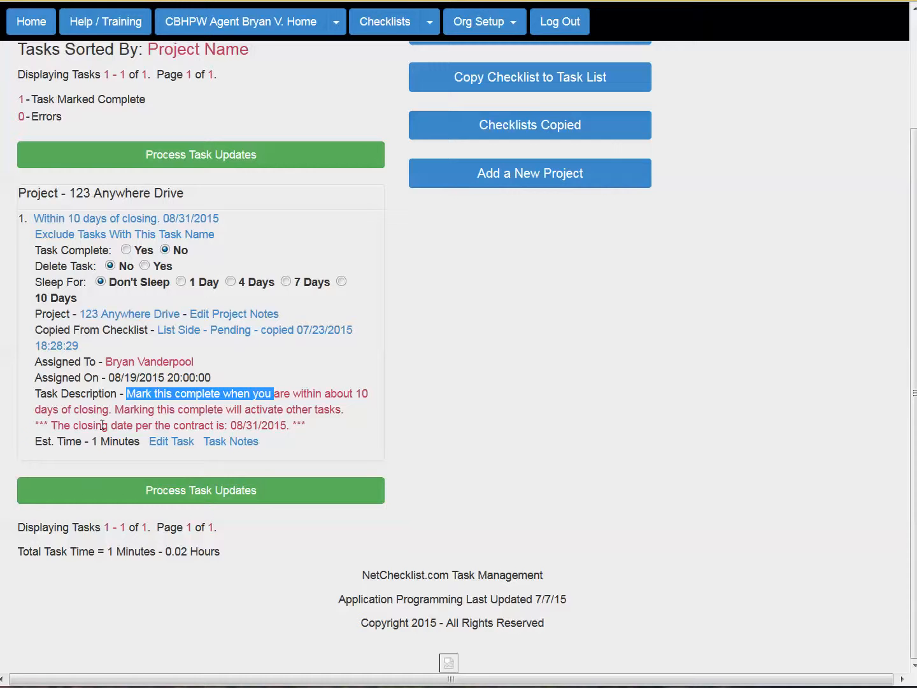
left_click_drag(102, 424, 312, 426)
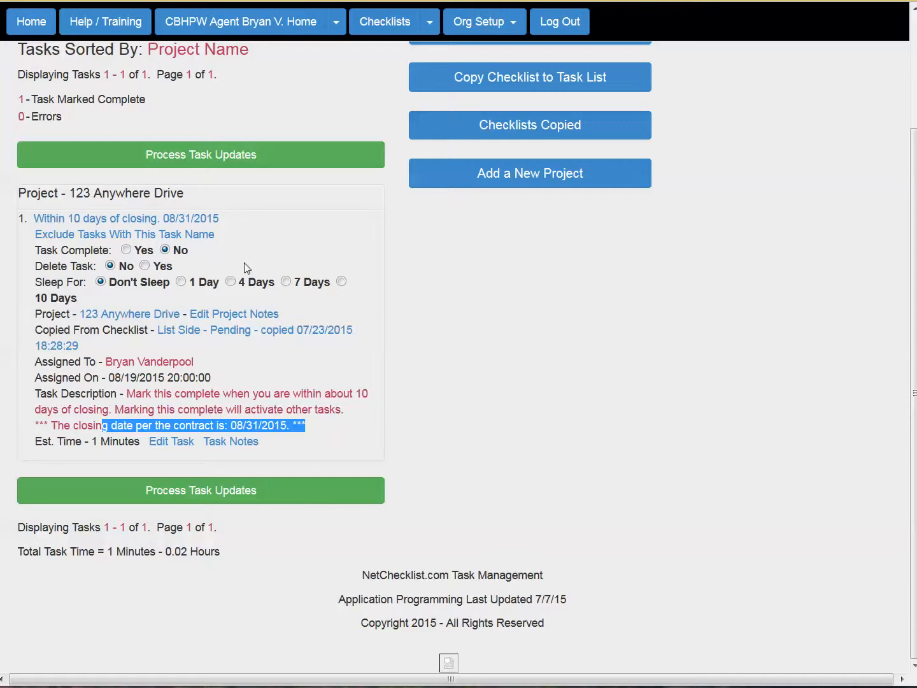
left_click(126, 250)
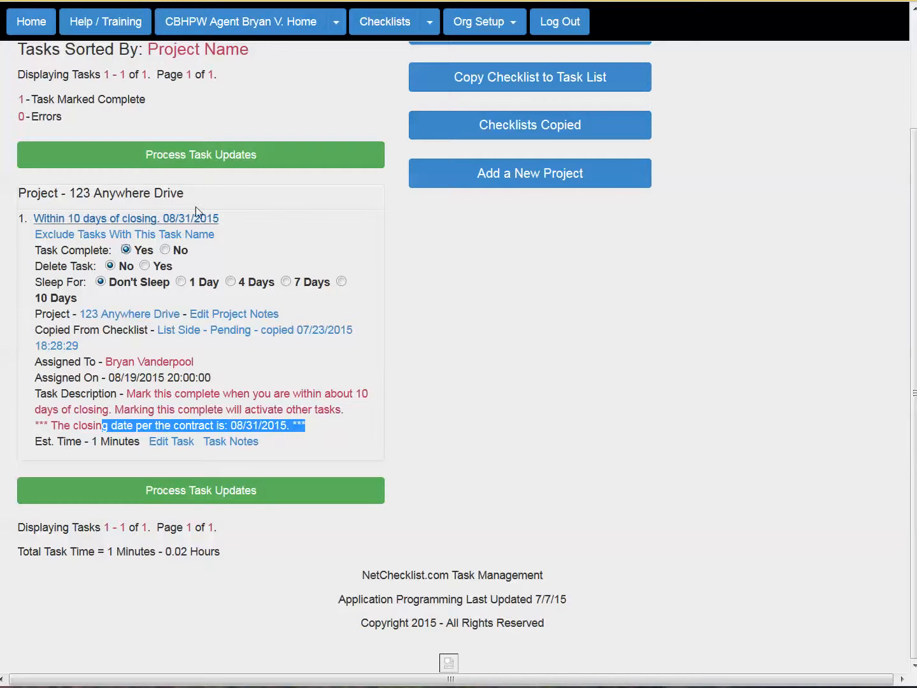
left_click(203, 159)
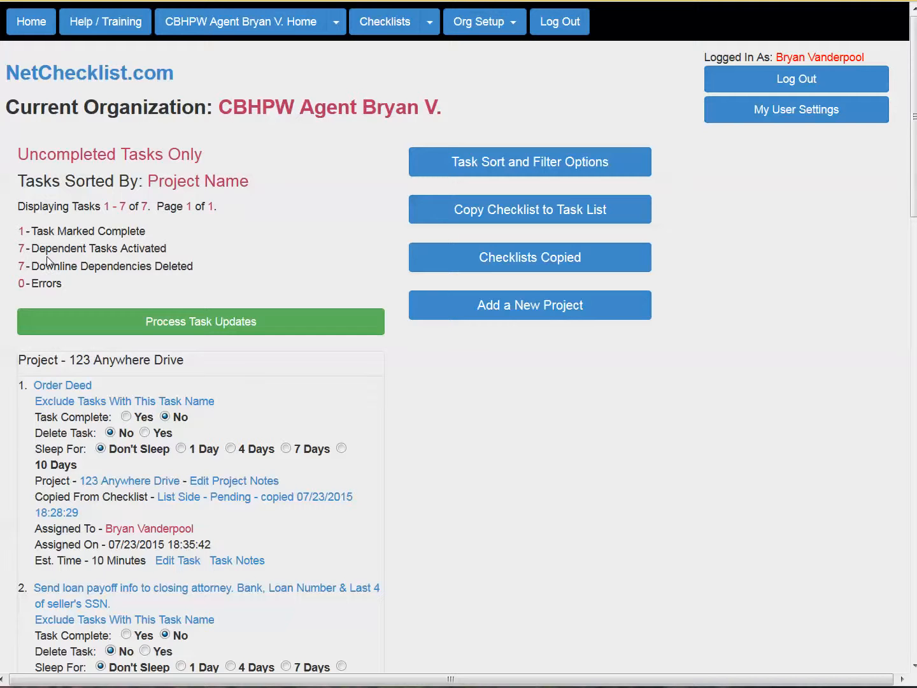
Mark the deed order, the loan payoff info for the closing attorney, and the EMD check notification tasks as complete.
scroll(475, 430, "down", 3)
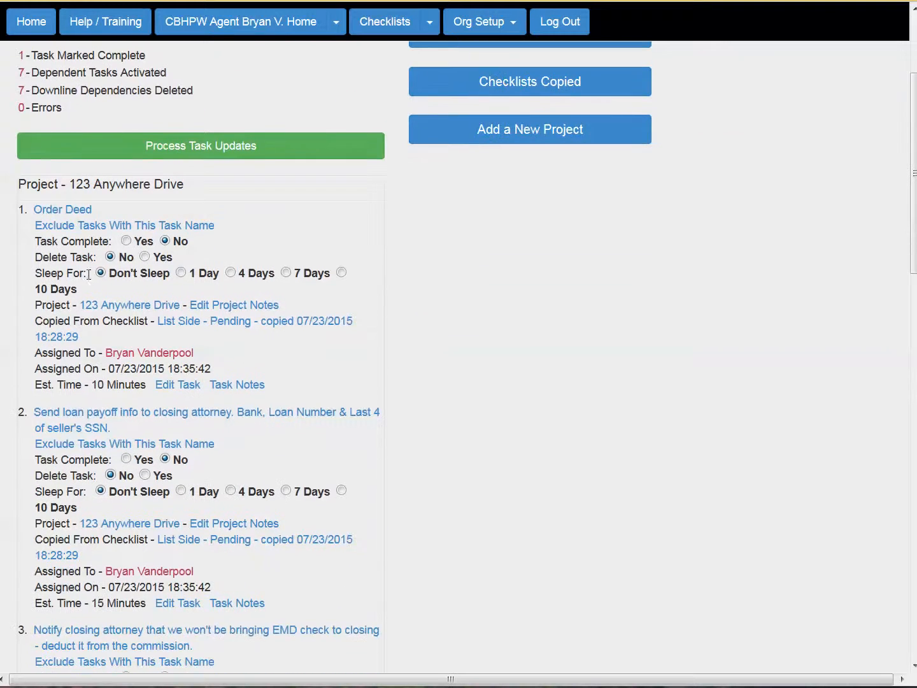
left_click(126, 241)
scroll(310, 370, "down", 2)
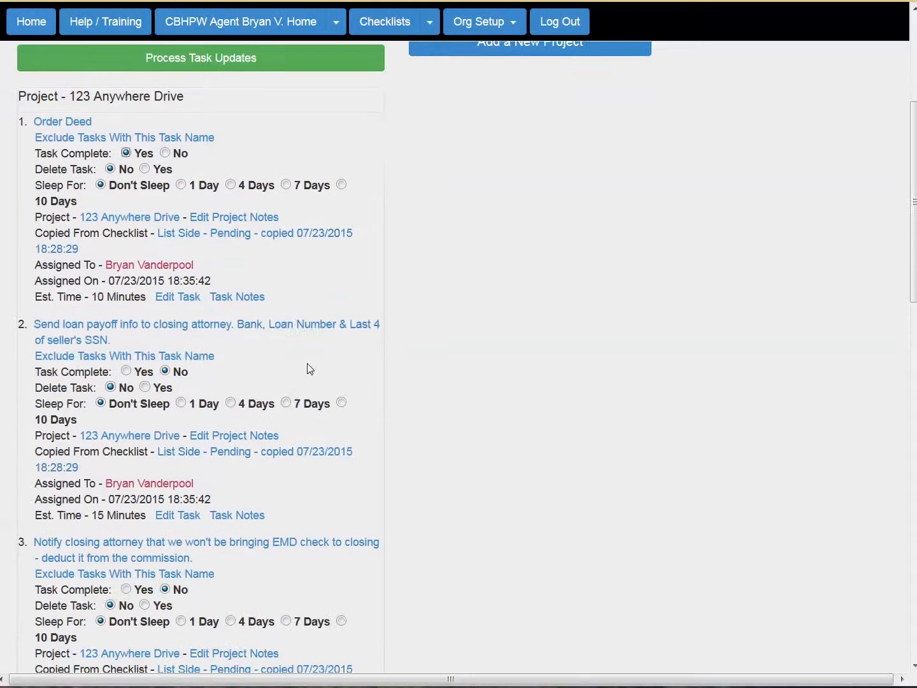
left_click(127, 371)
scroll(232, 403, "down", 2)
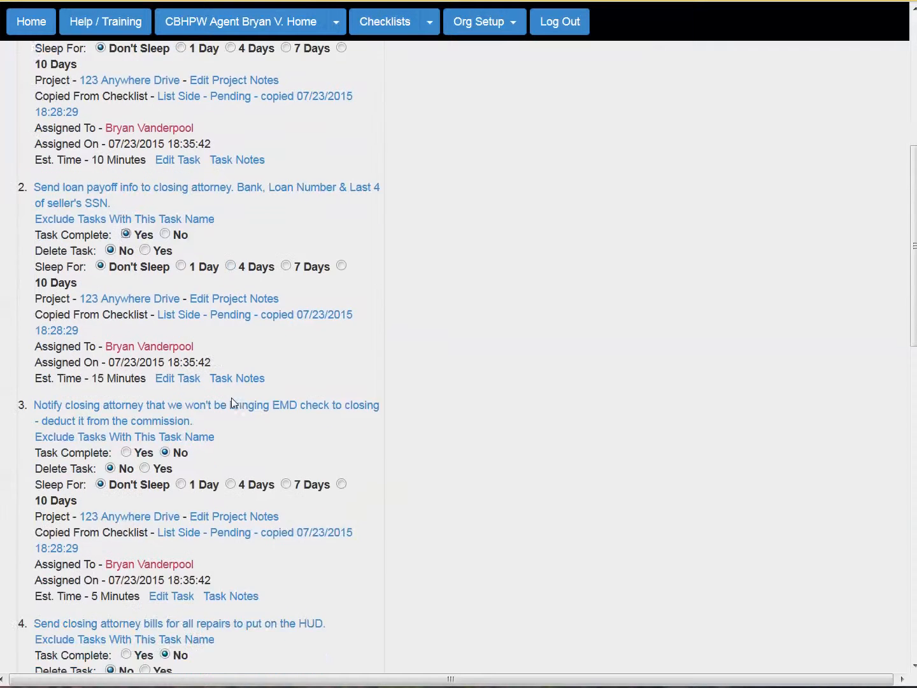
scroll(221, 396, "down", 2)
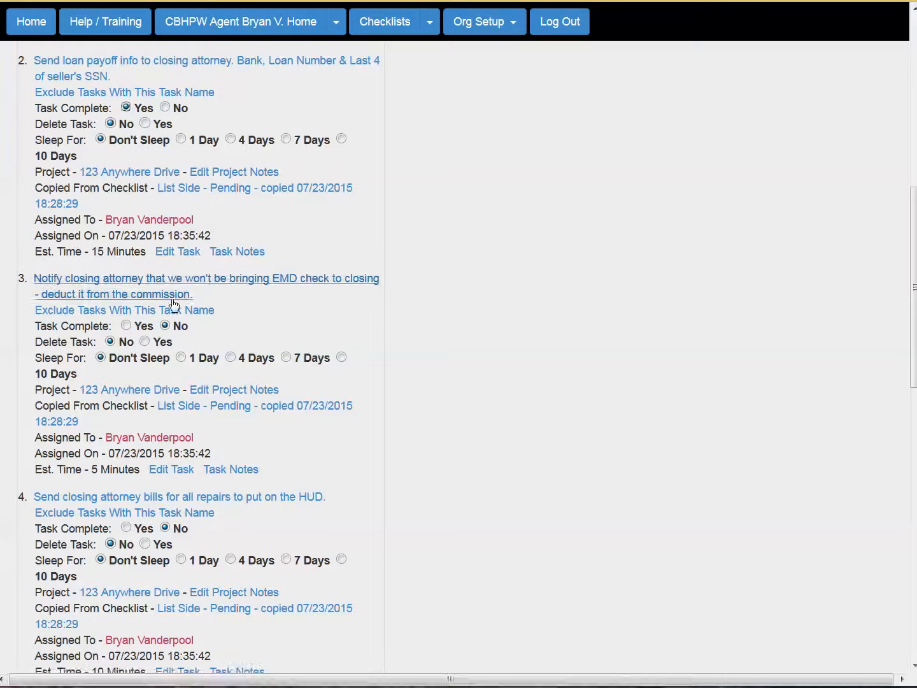
left_click(127, 326)
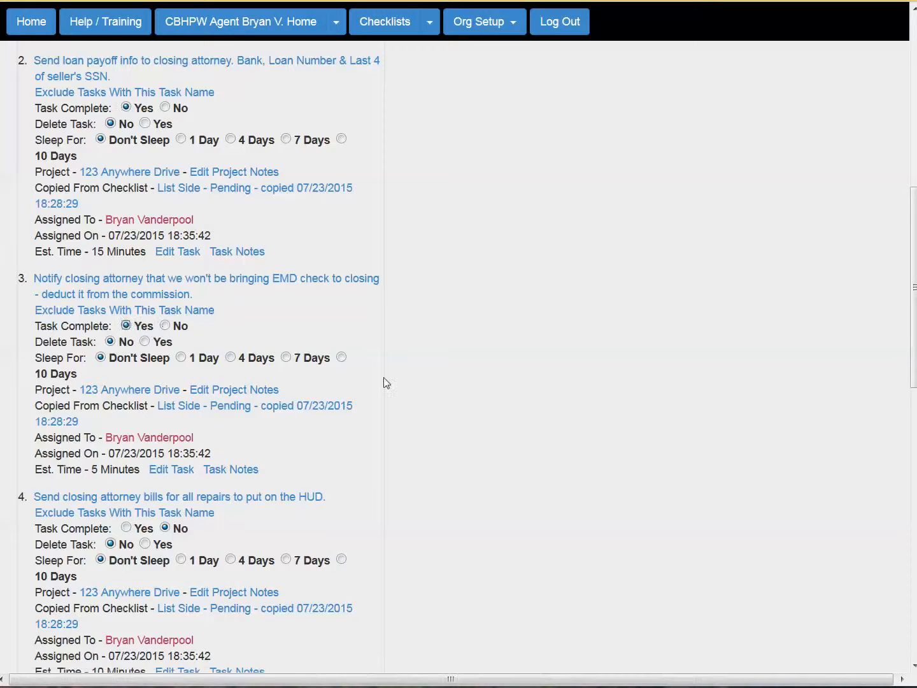
Mark the repair bills, HUD copy review, and keys and garage openers tasks complete, leave "Sale Closed" open, and process the updates.
scroll(383, 382, "down", 4)
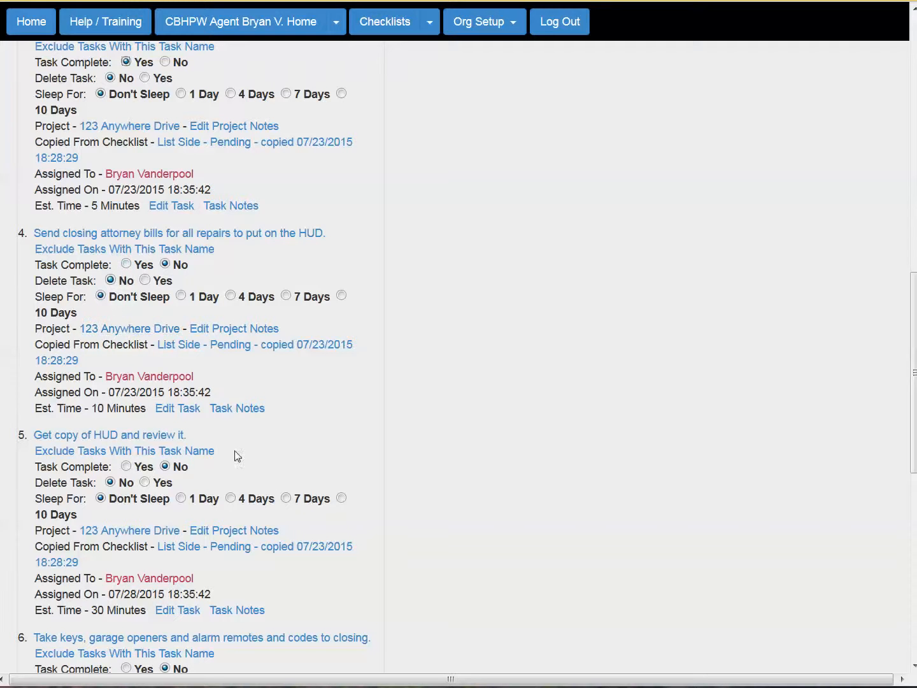
left_click(127, 264)
scroll(318, 406, "down", 3)
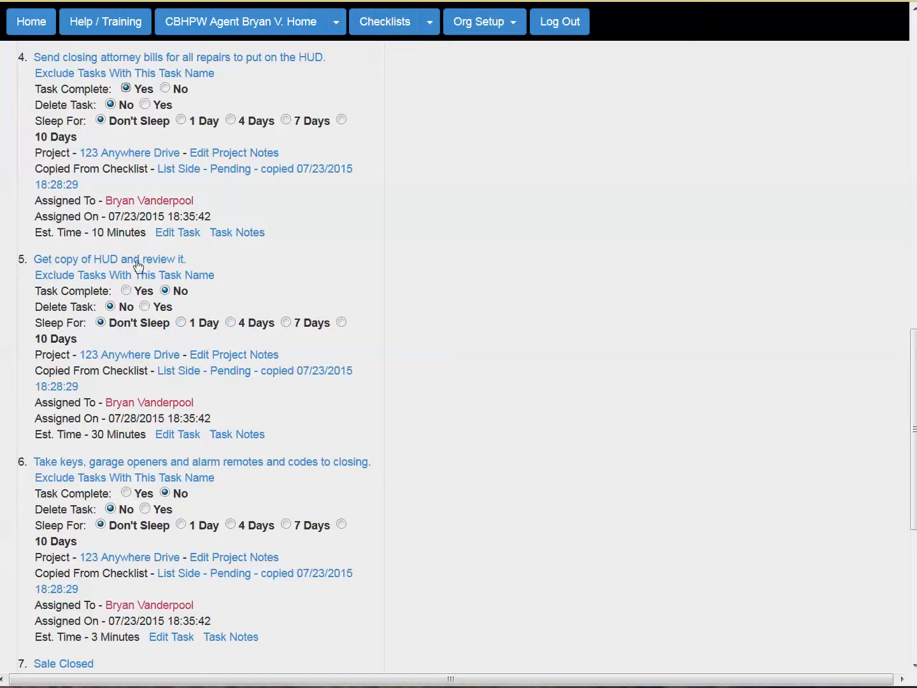
left_click(127, 291)
scroll(289, 273, "down", 3)
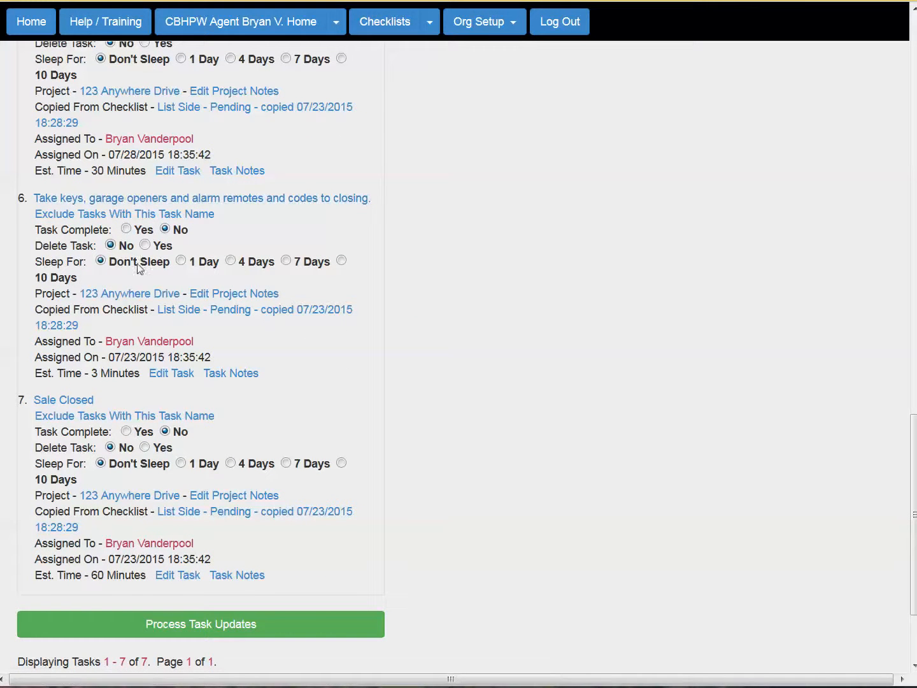
left_click(126, 230)
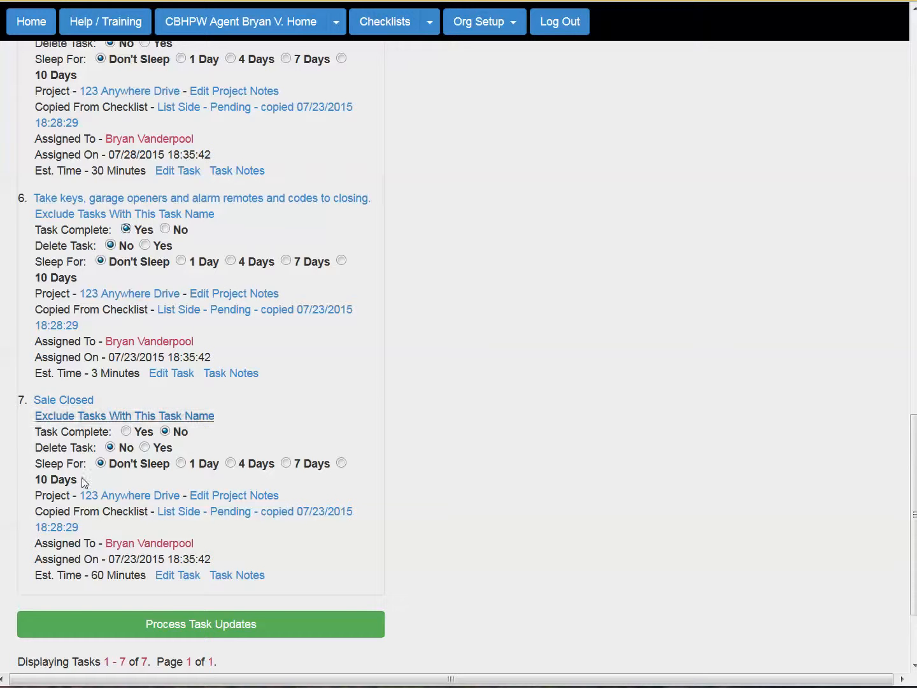
left_click(185, 625)
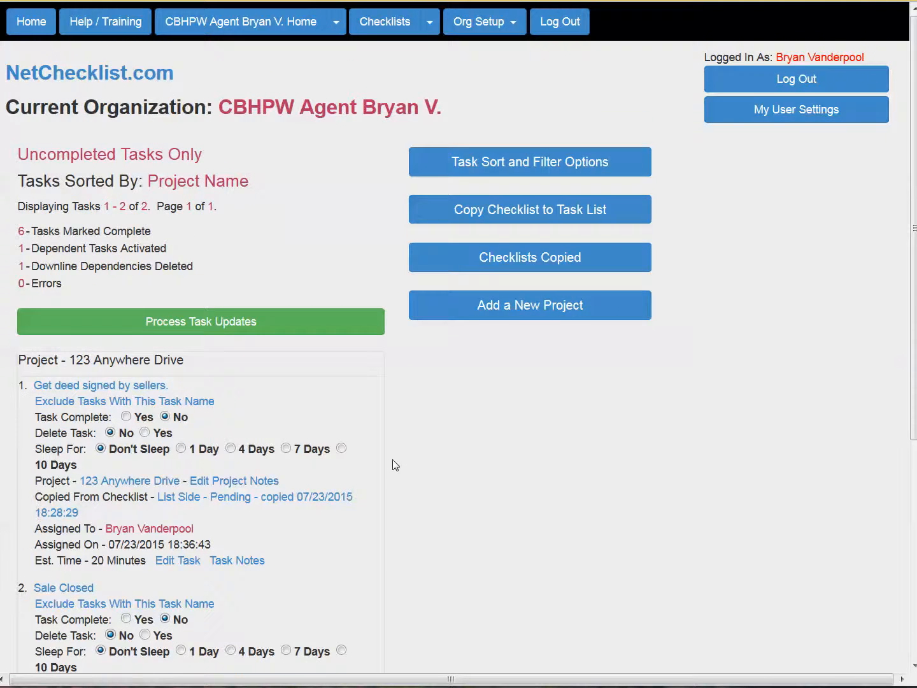
Mark the "Get deed signed by sellers" task complete and process the update.
scroll(392, 466, "down", 4)
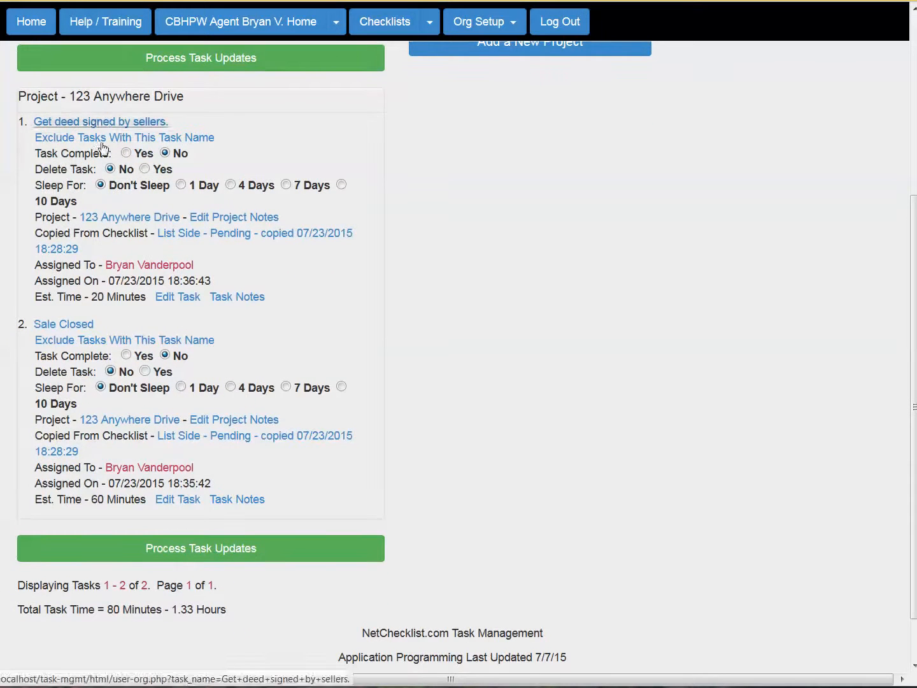
left_click(205, 60)
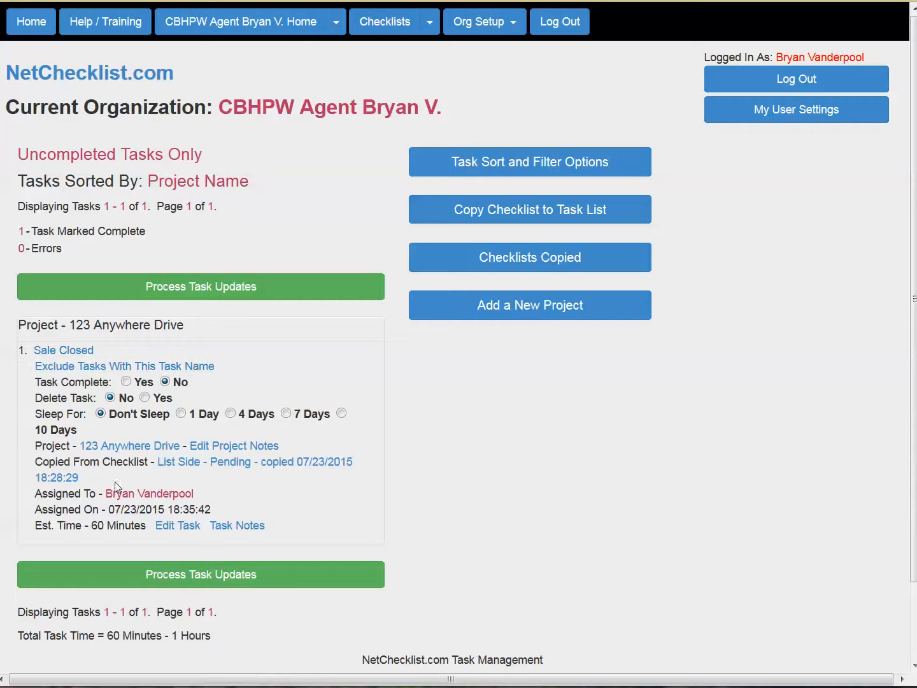
Check the copied checklist's completion progress, return to the task list, and mark the "Sale Closed" task complete and process it.
left_click(510, 260)
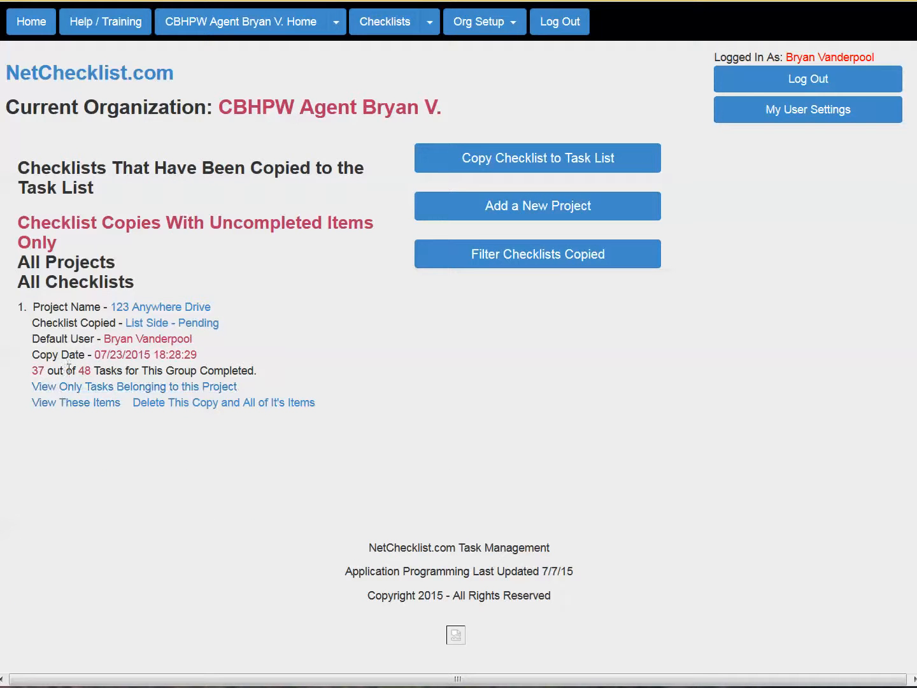
left_click(232, 28)
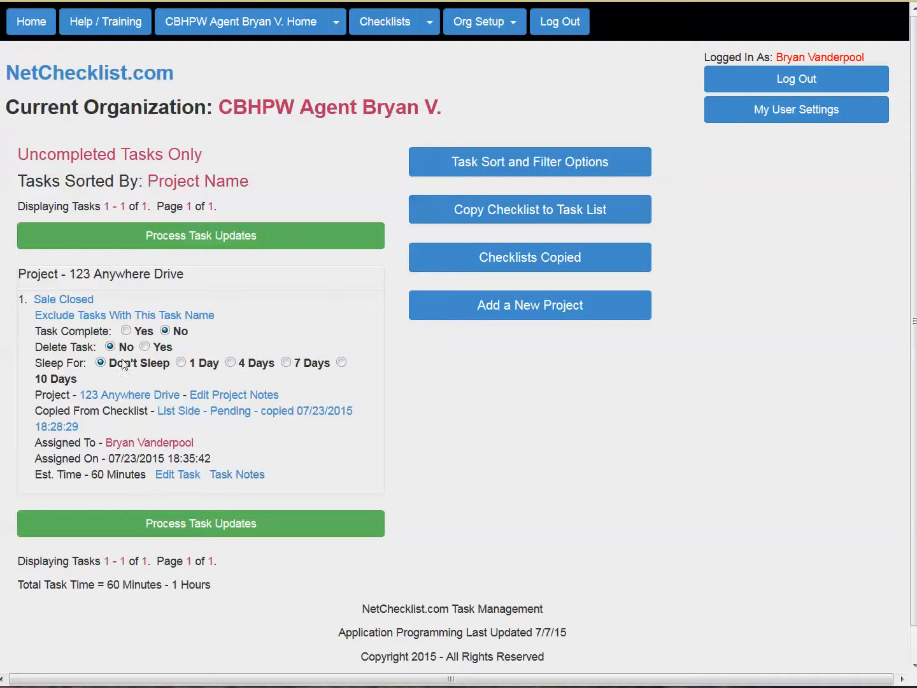
left_click(127, 331)
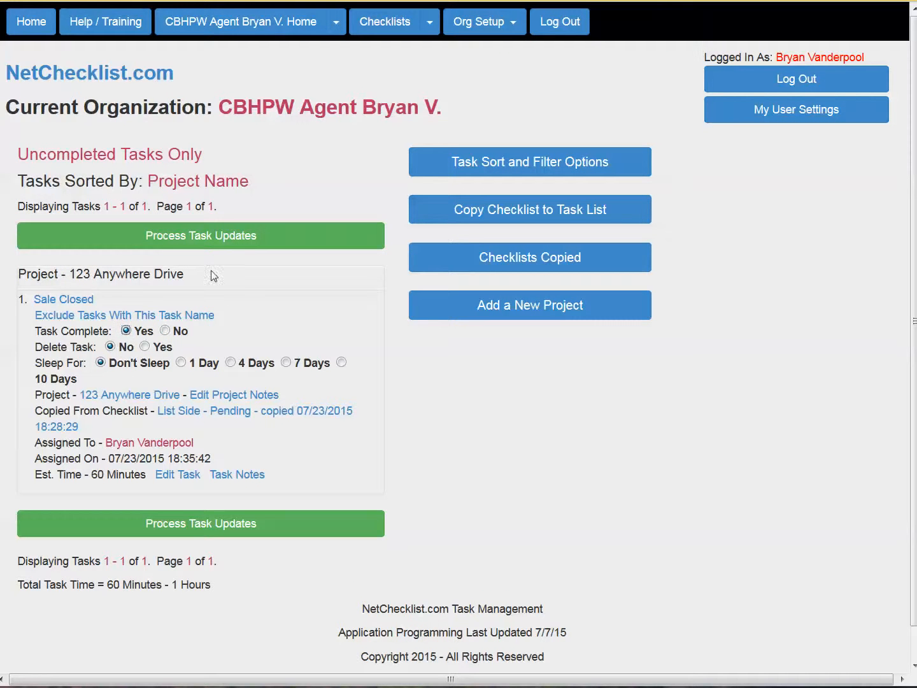
left_click(213, 237)
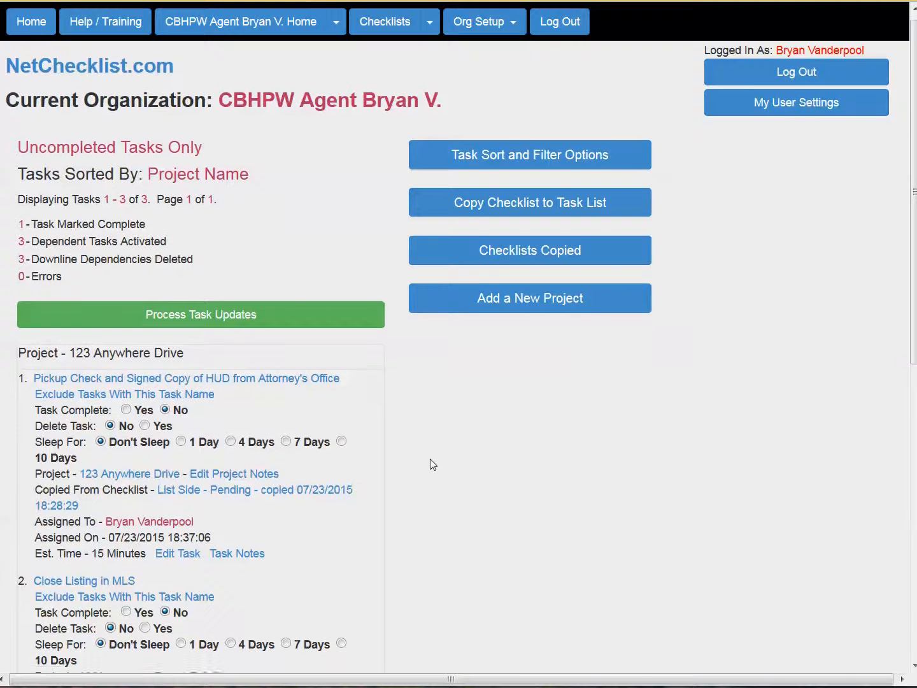
Mark the check and signed HUD pickup, "Close Listing in MLS", and "Pickup Sign and Lockbox" tasks complete and process the updates.
scroll(432, 464, "down", 4)
scroll(433, 464, "up", 1)
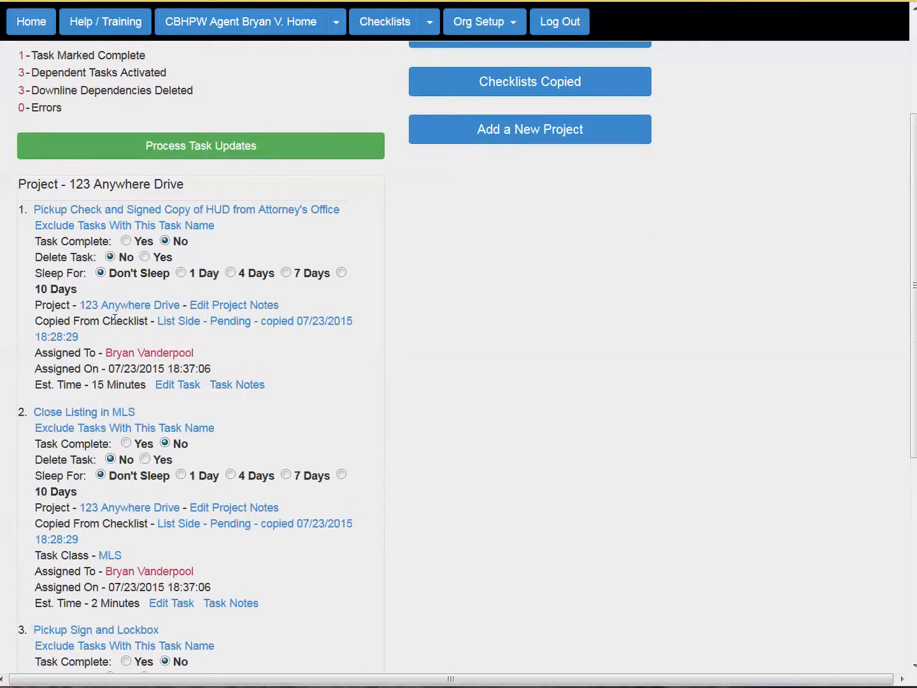
left_click(126, 241)
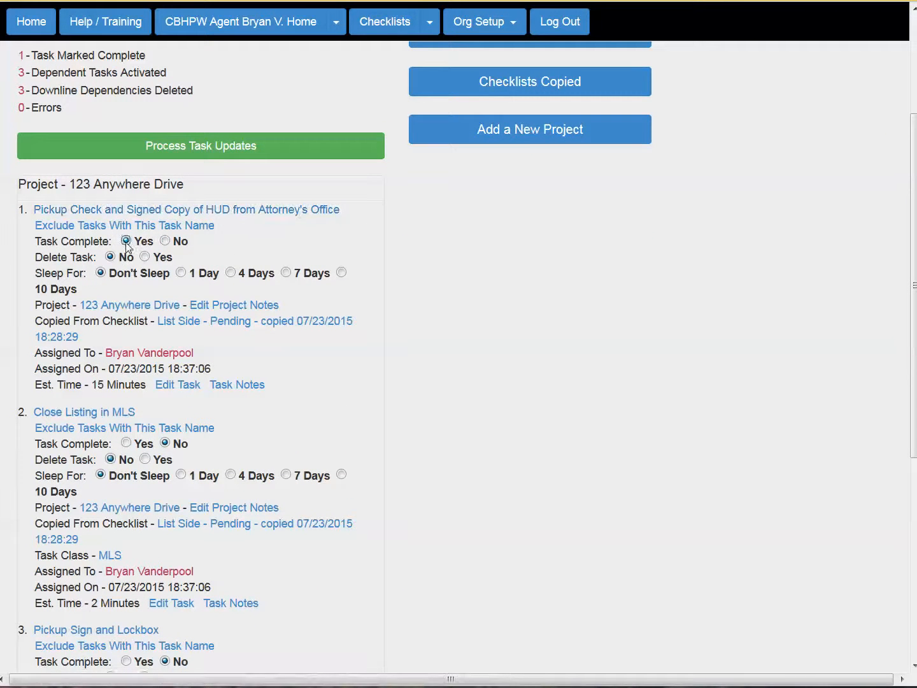
left_click(126, 445)
scroll(284, 428, "down", 5)
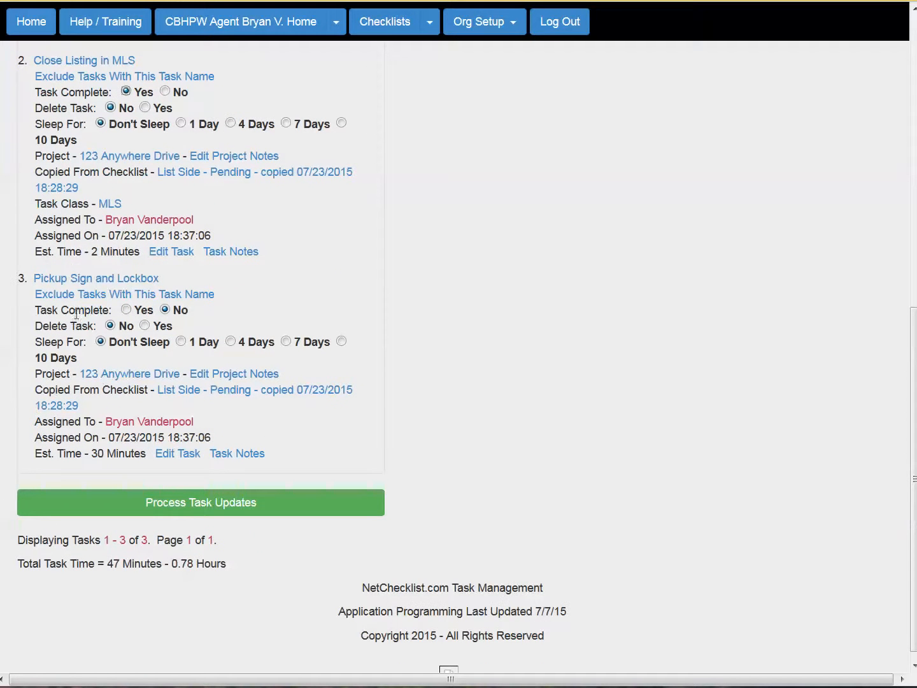
left_click(126, 310)
left_click(192, 507)
Mark the check turn-in, lockbox turn-in, HUD upload to DotLoop, and referral HUD delivery tasks complete and process the updates.
scroll(437, 526, "down", 3)
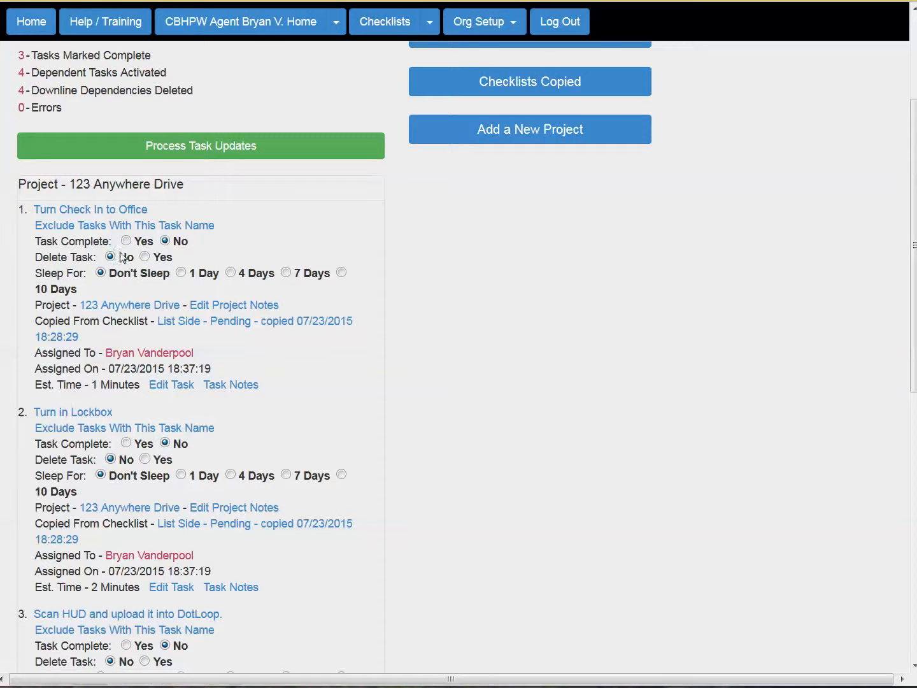
scroll(381, 421, "down", 3)
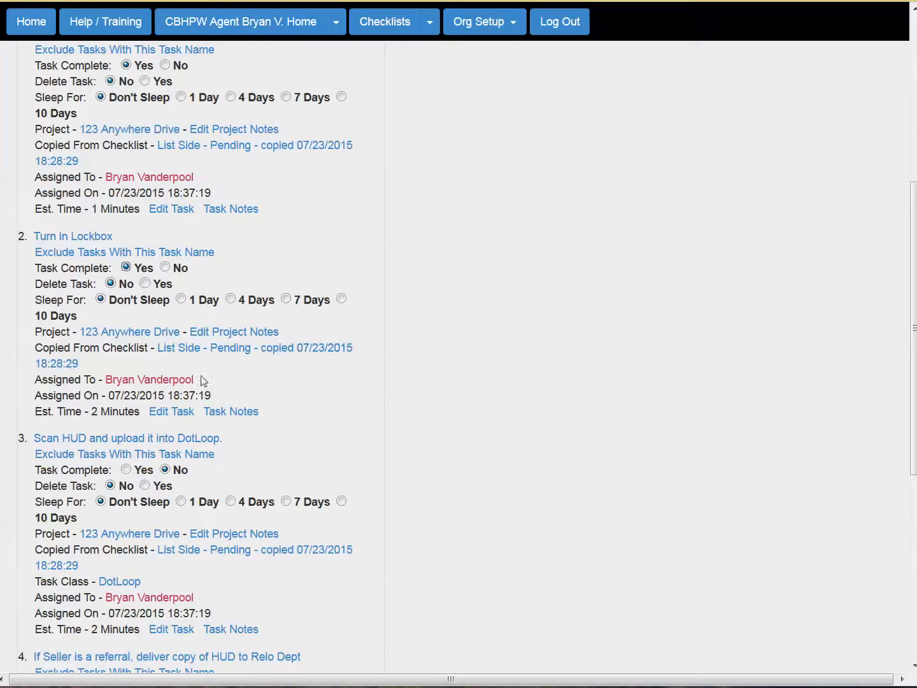
scroll(215, 396, "down", 3)
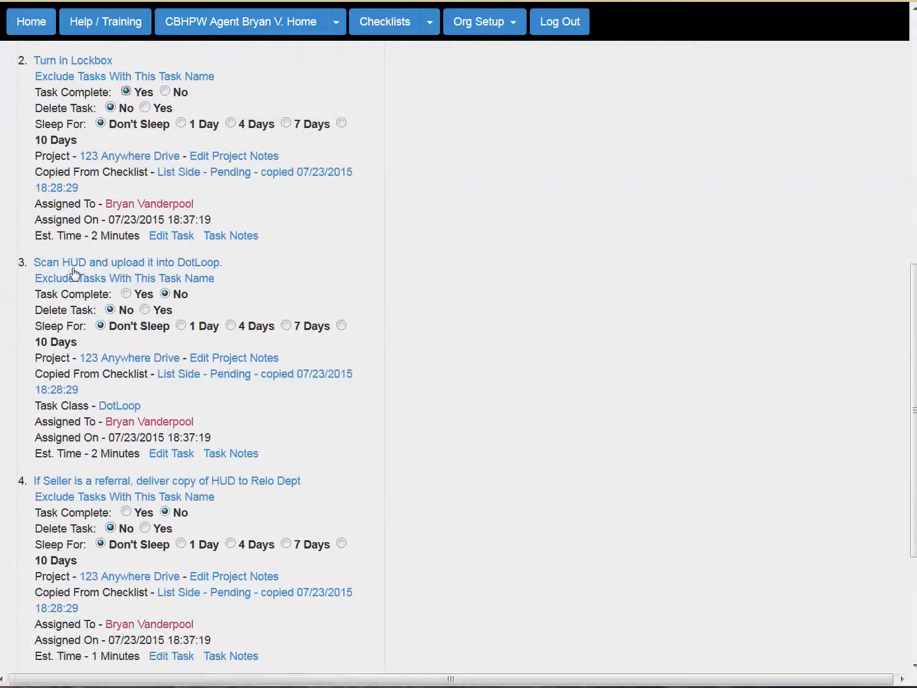
left_click(127, 294)
scroll(257, 346, "down", 3)
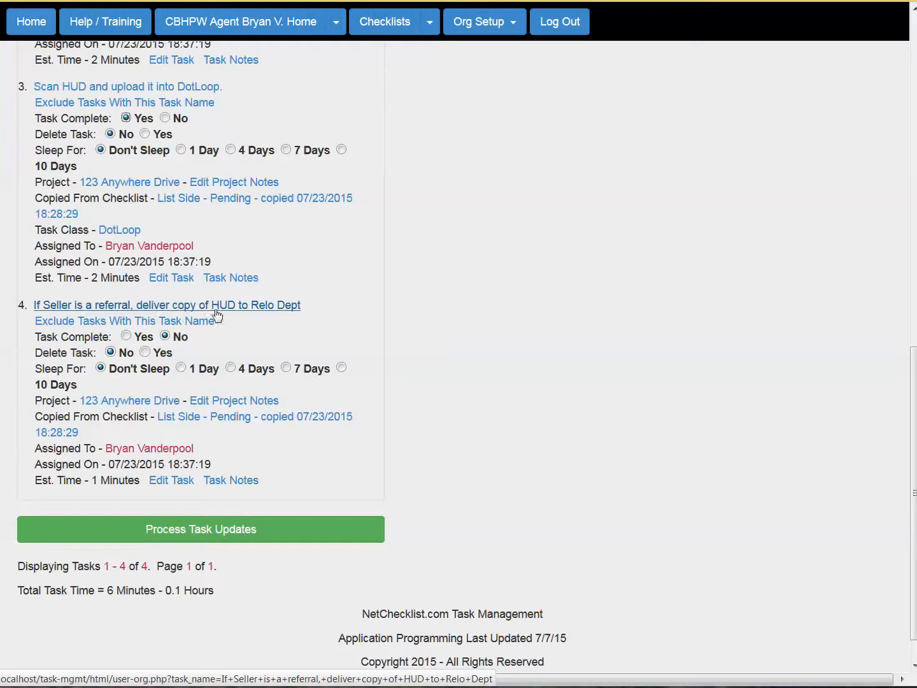
left_click(126, 335)
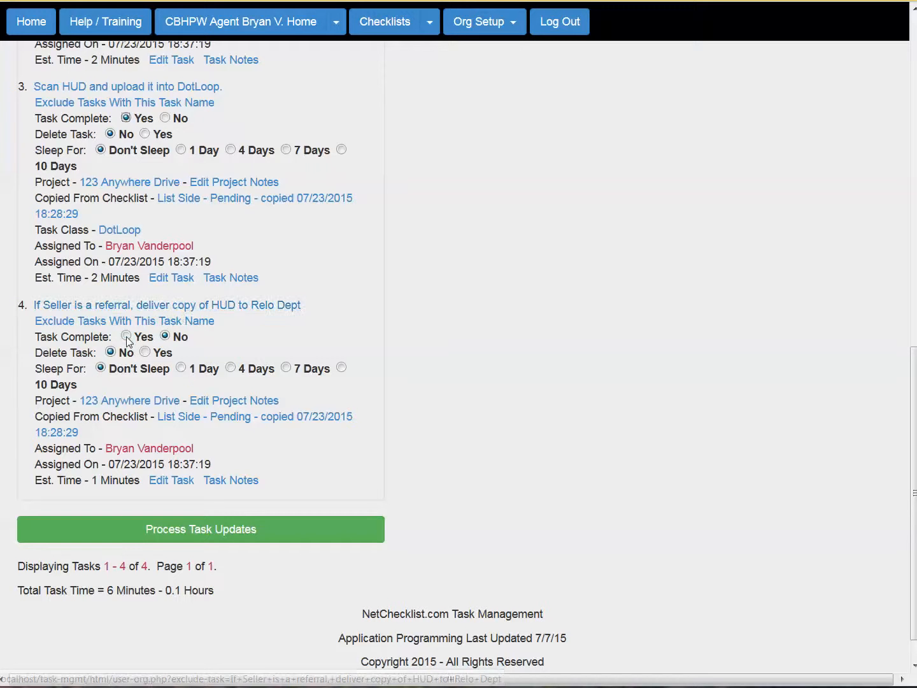
left_click(183, 532)
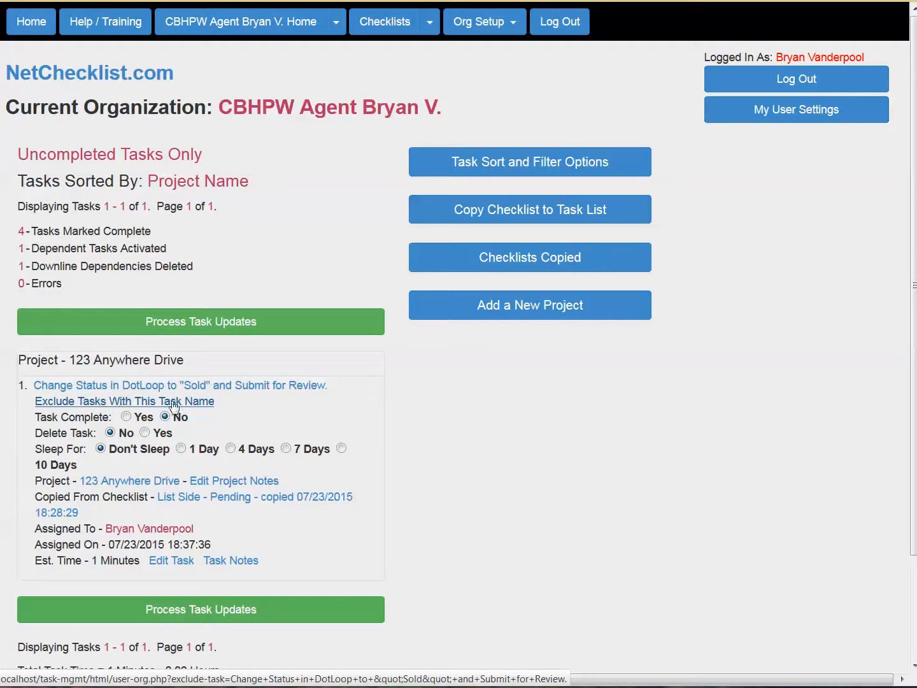
Complete the DotLoop "Sold" status change task and the "Get Closed File Approved in DotLoop" task, processing the update after each.
left_click(127, 418)
left_click(214, 325)
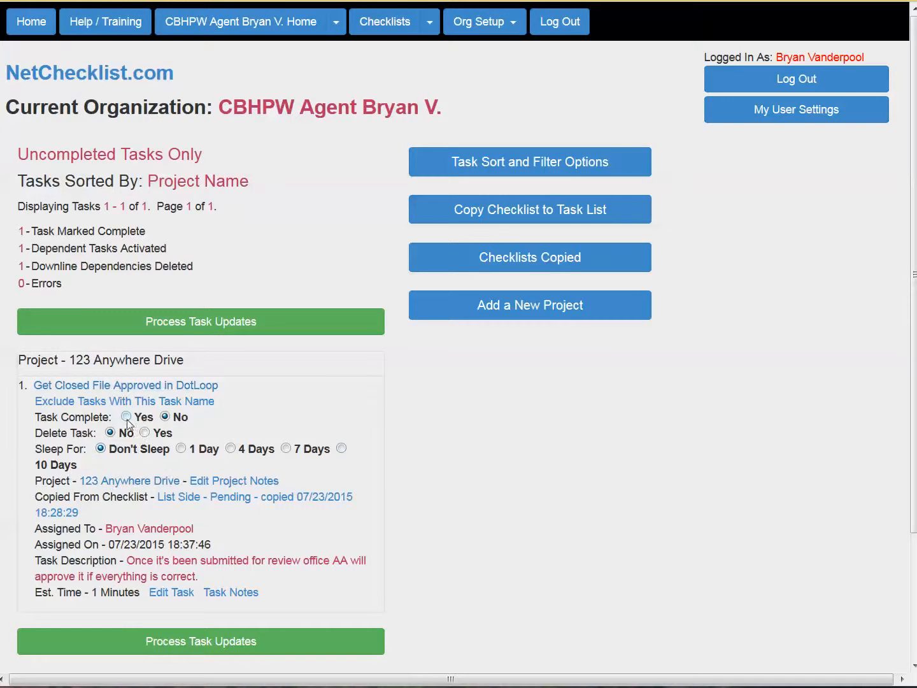
left_click(126, 417)
left_click(212, 326)
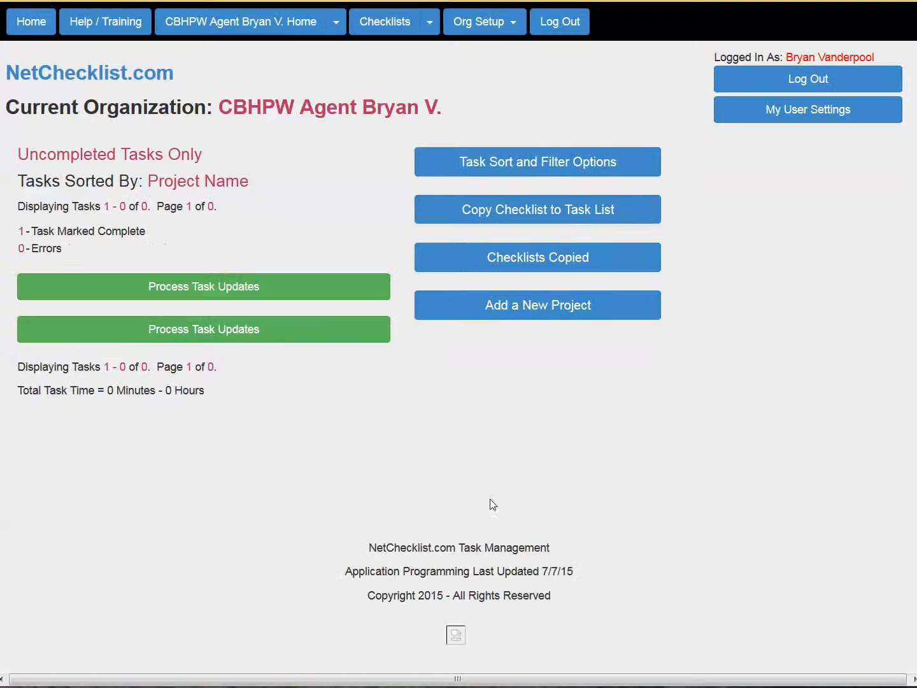
Check the copied checklist's completion progress, and filter the task list to an assigned end date of 08/26/2015.
left_click(526, 266)
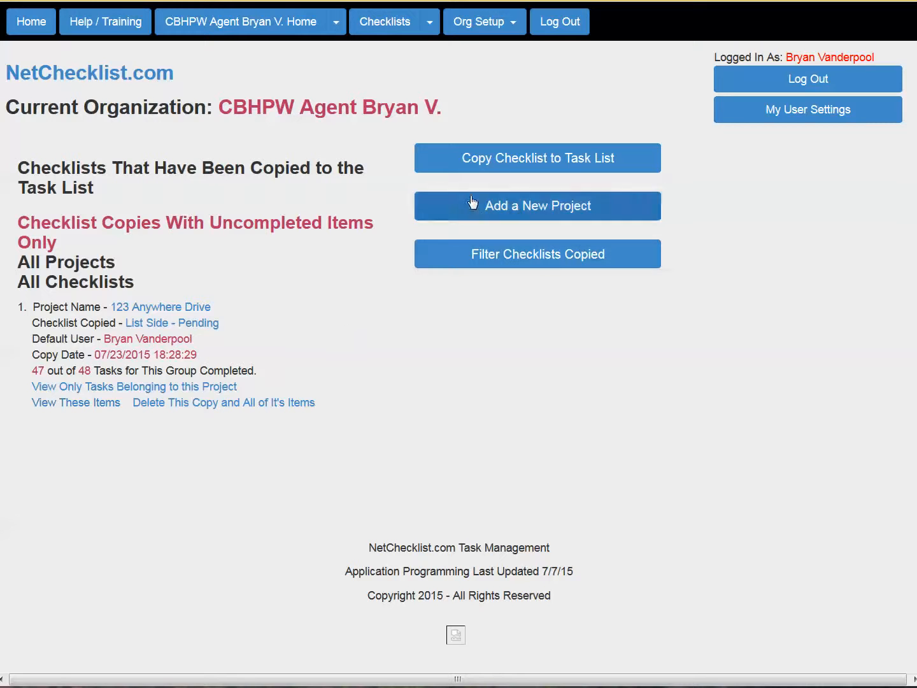
left_click(215, 29)
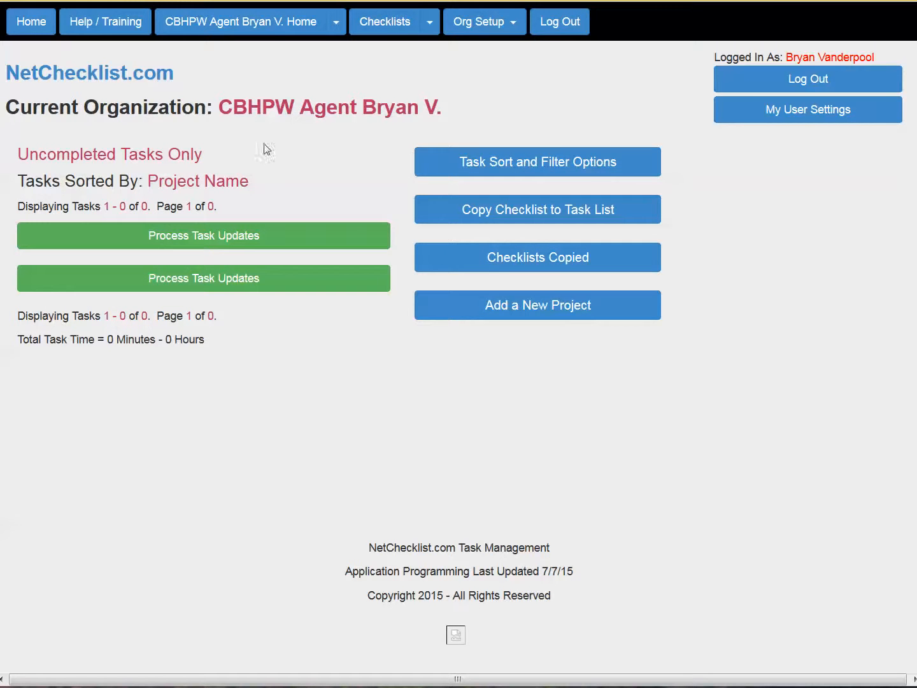
left_click(504, 165)
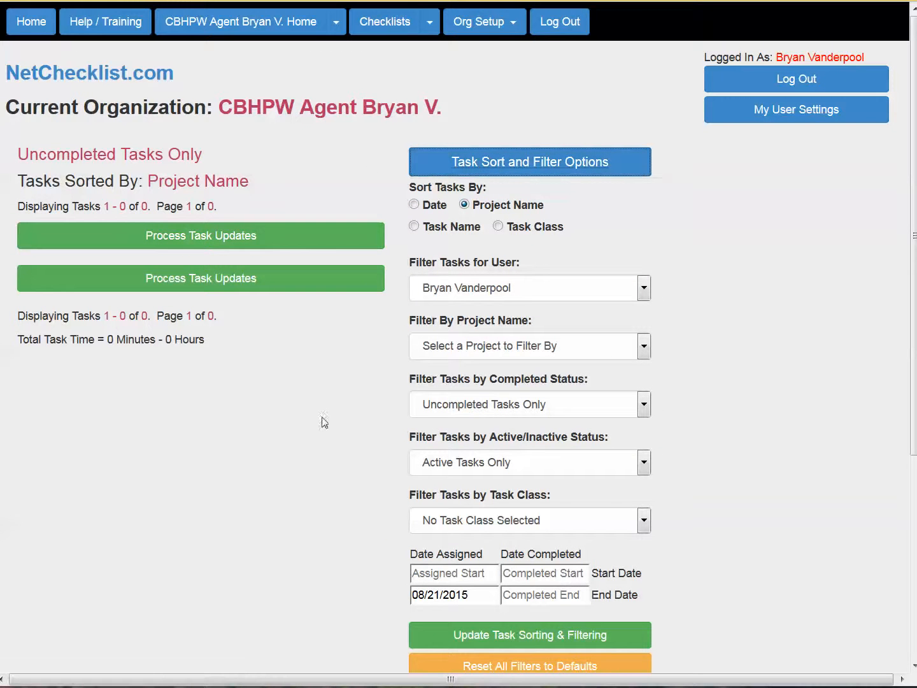
left_click(468, 593)
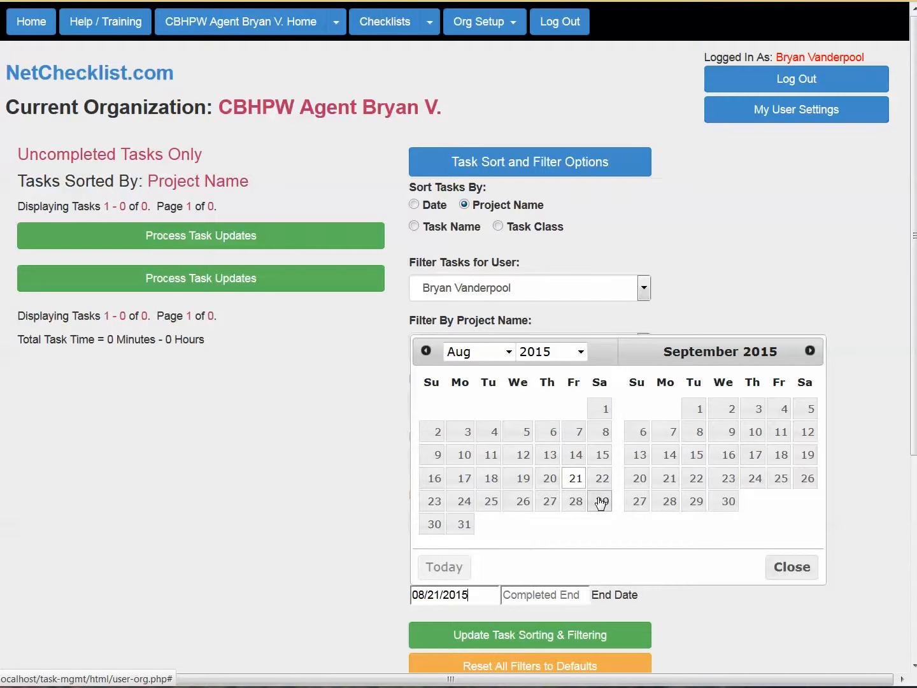
left_click(524, 503)
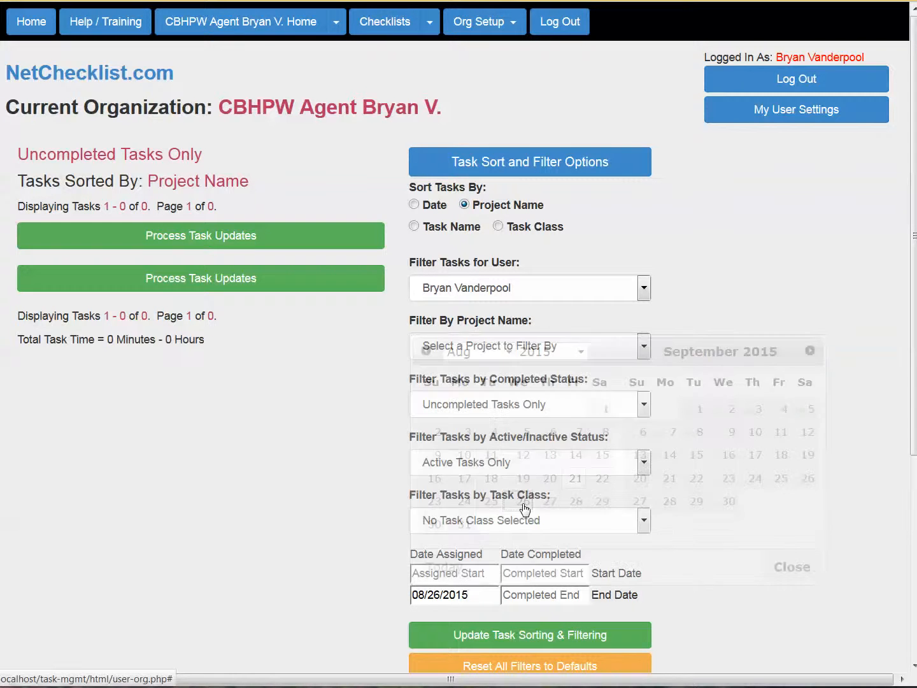
left_click(495, 637)
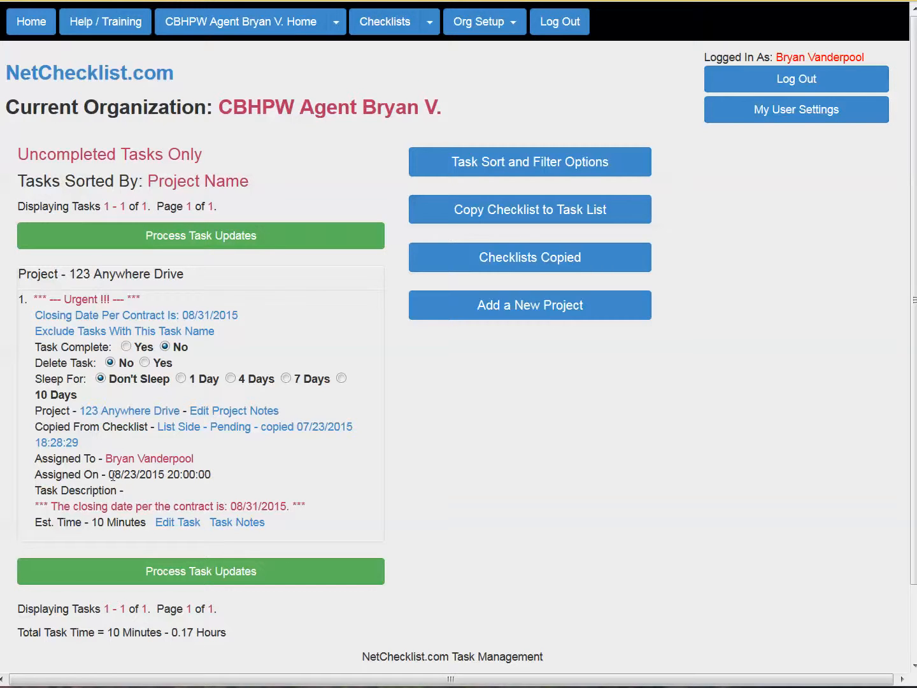
Check the assigned date of the urgent contract closing date task, mark the task complete, and process the update.
left_click_drag(110, 474, 149, 472)
left_click_drag(152, 470, 155, 471)
left_click(468, 164)
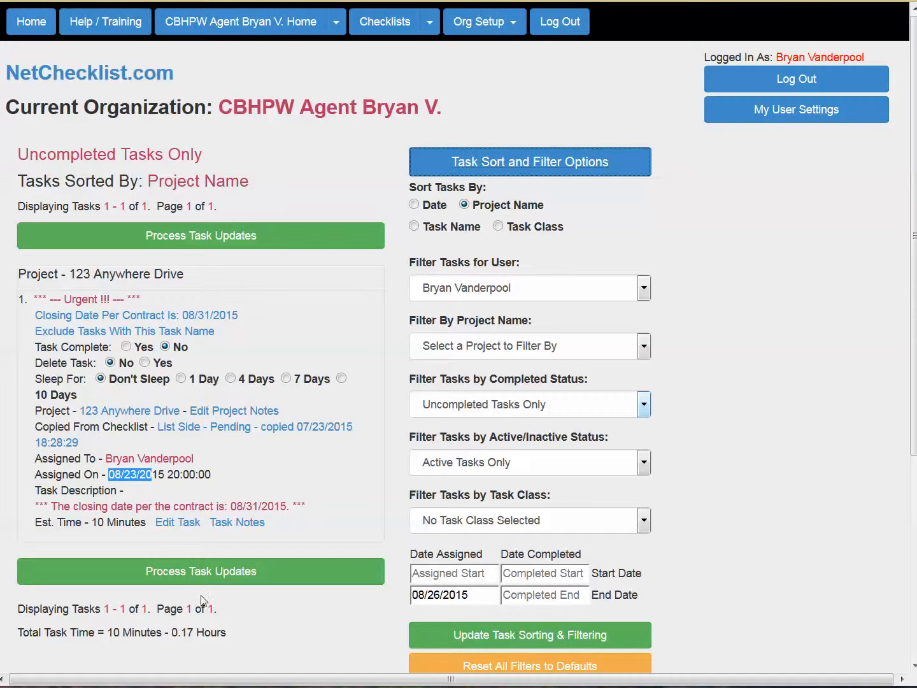
left_click(127, 348)
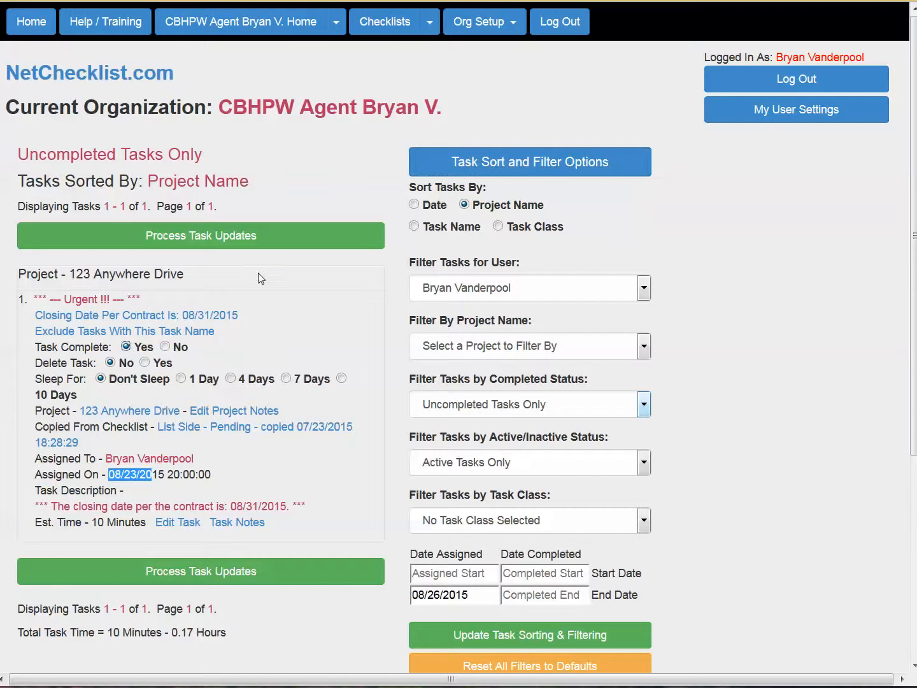
left_click(200, 235)
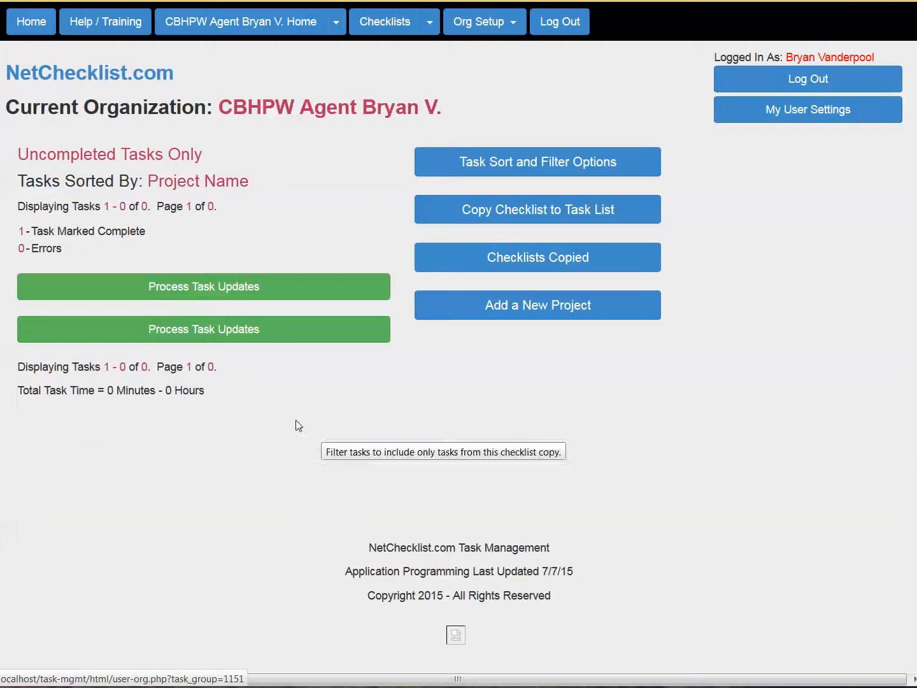